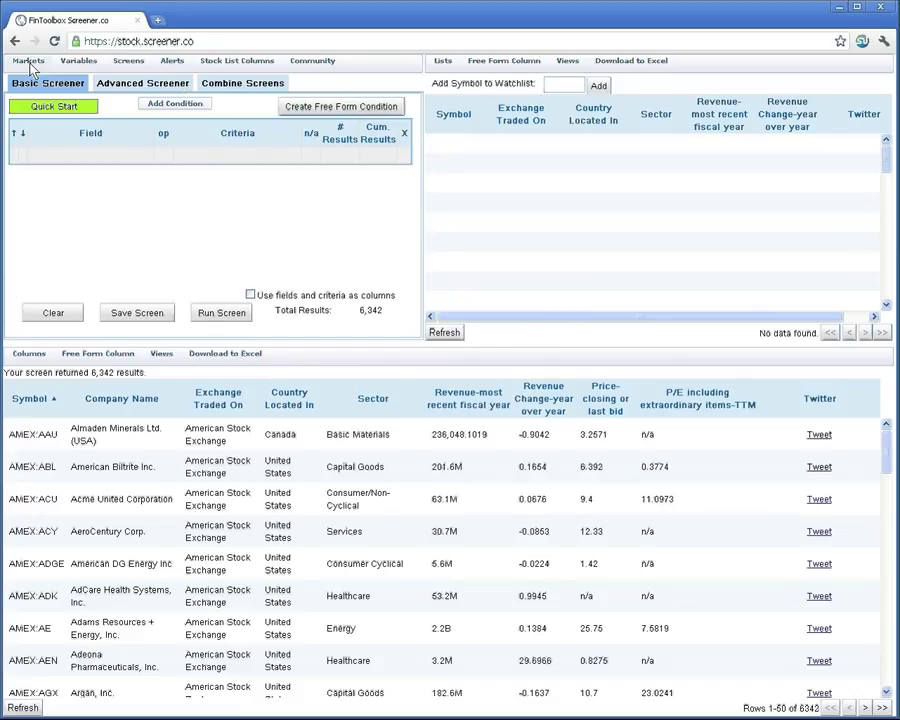
# - Limit the market selection to US exchanges, giving 6,342 total results
pyautogui.click(30, 62)
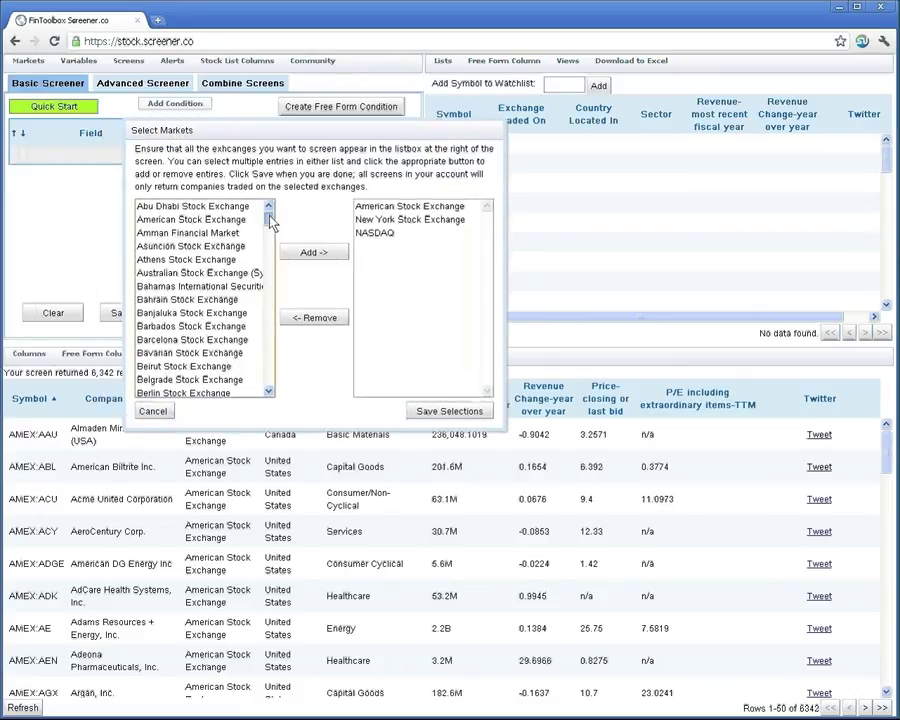
pyautogui.moveTo(271, 222); pyautogui.dragTo(258, 193)
pyautogui.click(444, 408)
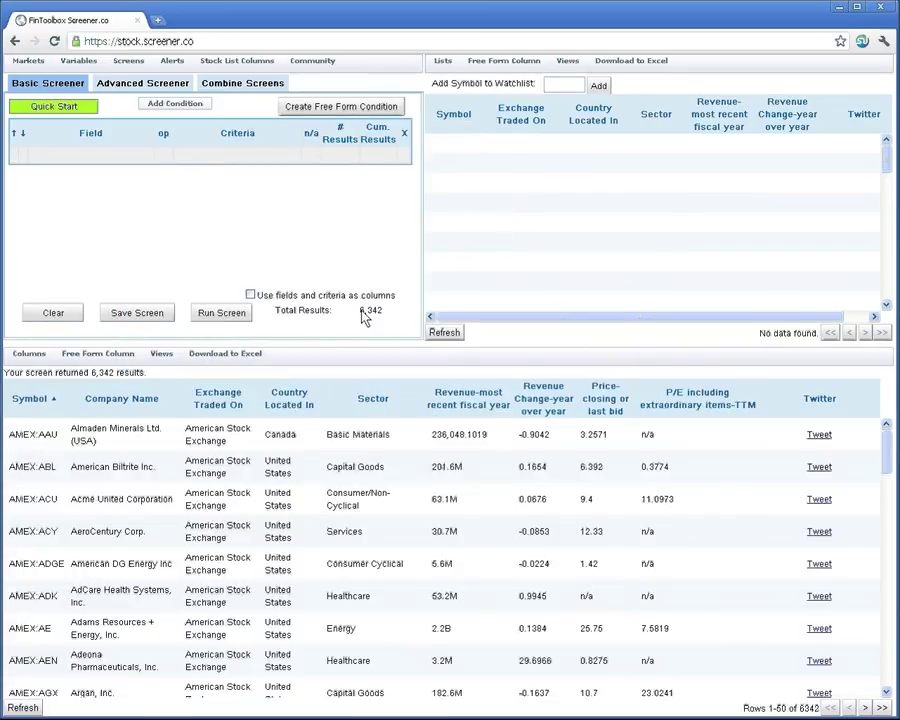
pyautogui.moveTo(358, 310); pyautogui.dragTo(386, 318)
pyautogui.click(147, 202)
# - Browse the saved Value screens and select 'EV/EBITDA and EV/FCF with Manageable Debt'
pyautogui.click(84, 106)
pyautogui.click(104, 330)
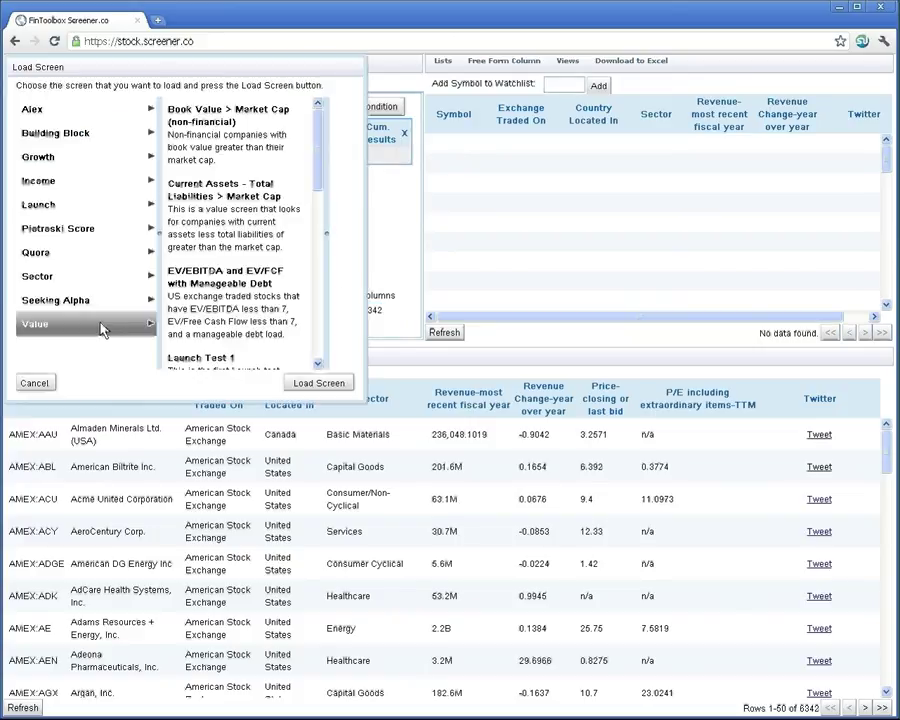
pyautogui.moveTo(321, 145); pyautogui.dragTo(318, 330)
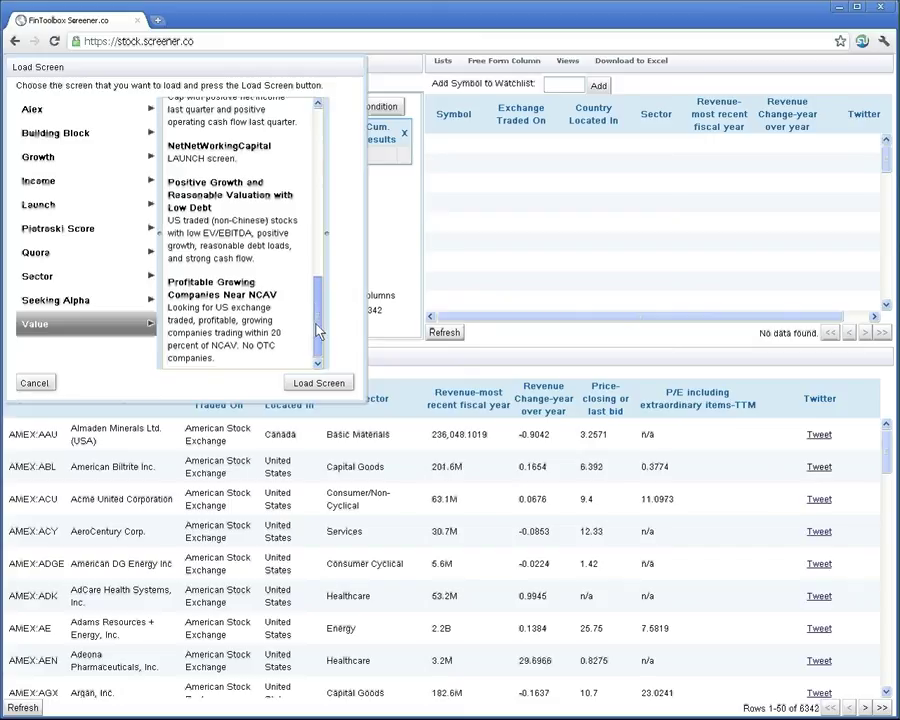
pyautogui.click(258, 313)
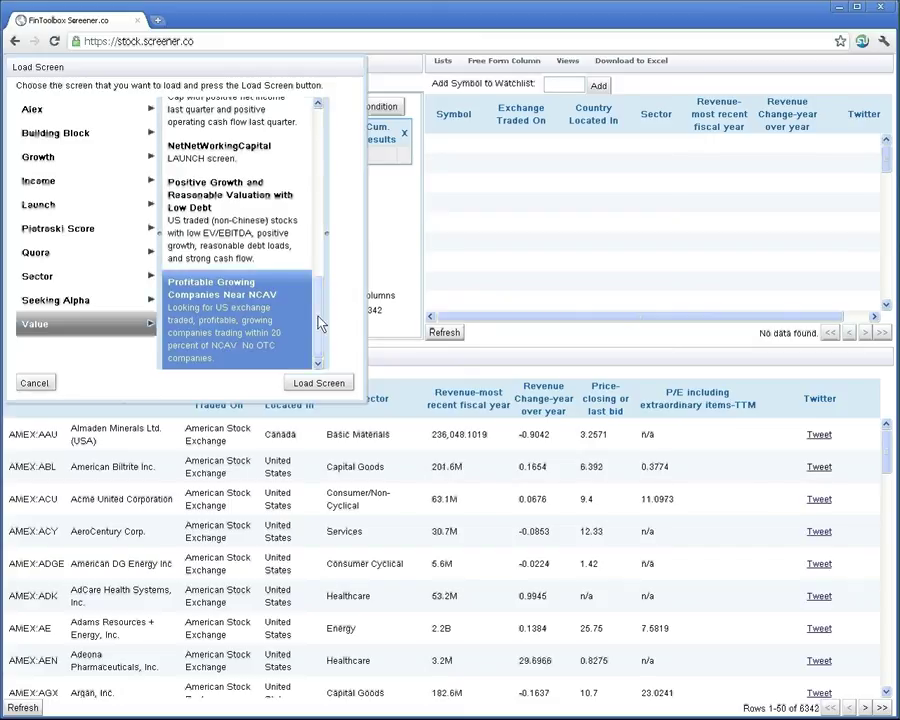
pyautogui.moveTo(316, 323); pyautogui.dragTo(316, 273)
pyautogui.scroll(5, 220, 129)
pyautogui.scroll(1, 210, 234)
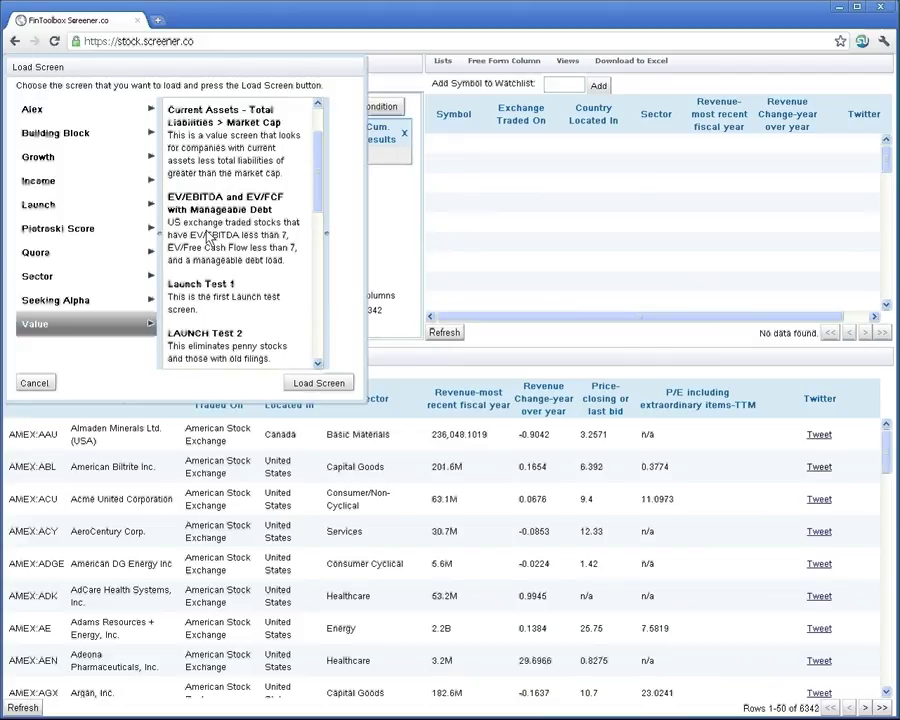
pyautogui.click(229, 233)
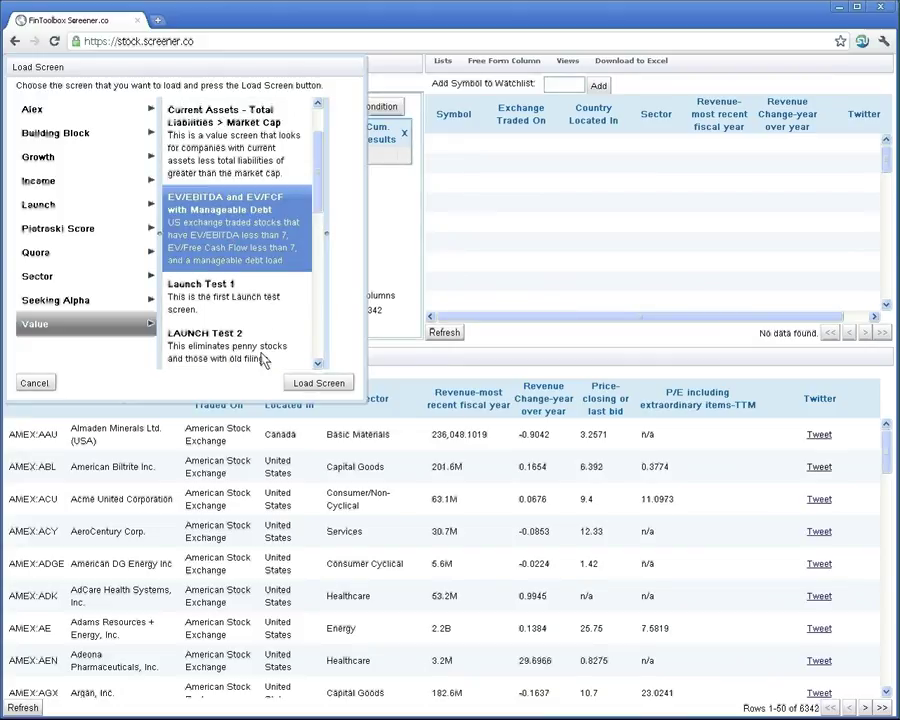
# - Load the selected screen and review its EV/FCF and EV/EBITDA conditions without changes
pyautogui.click(302, 384)
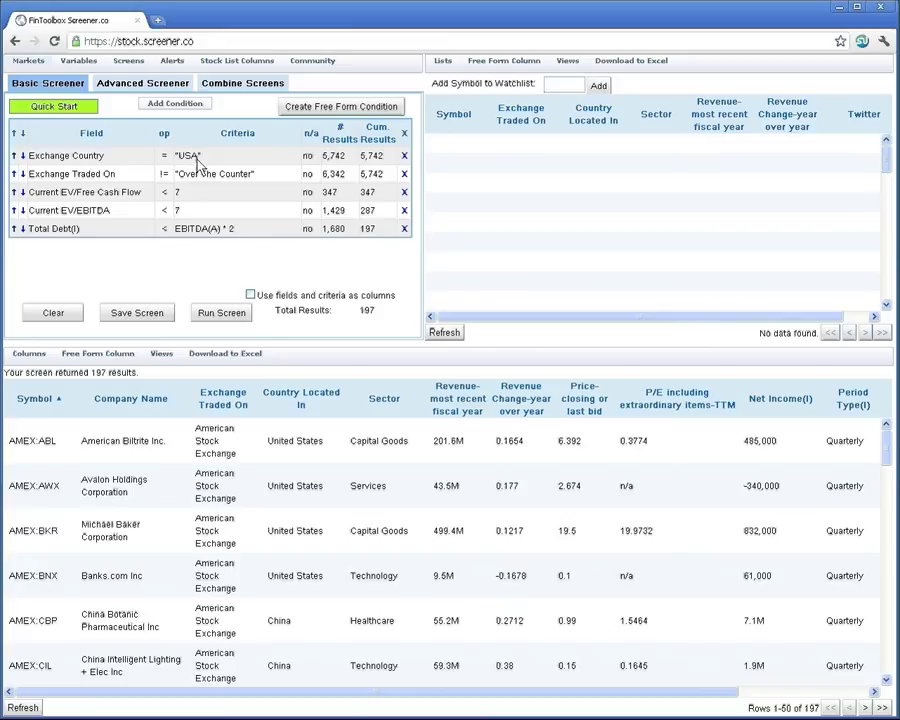
pyautogui.click(152, 206)
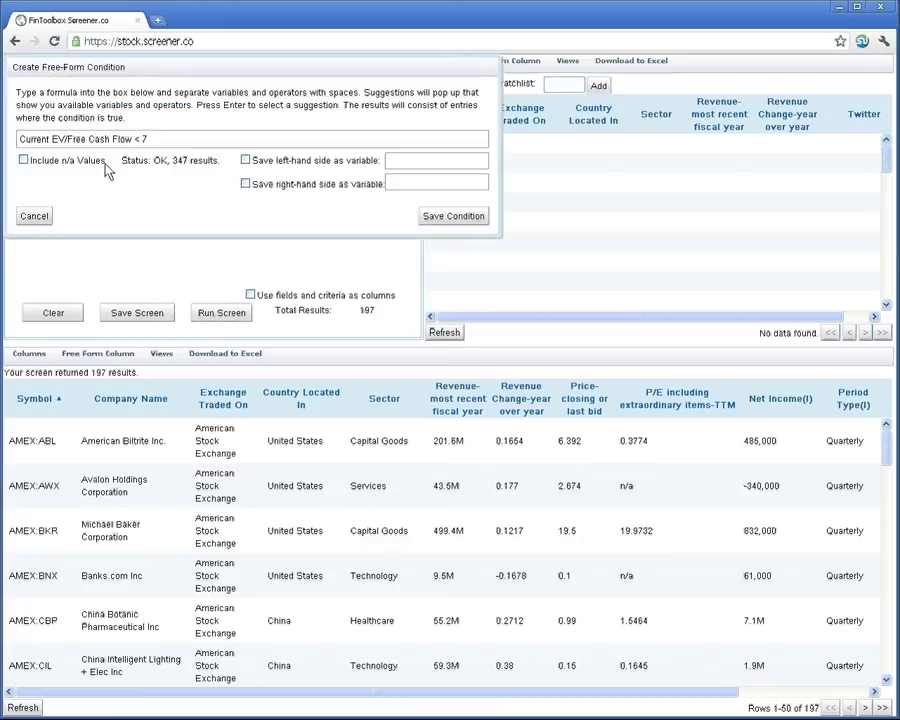
pyautogui.press('Escape')
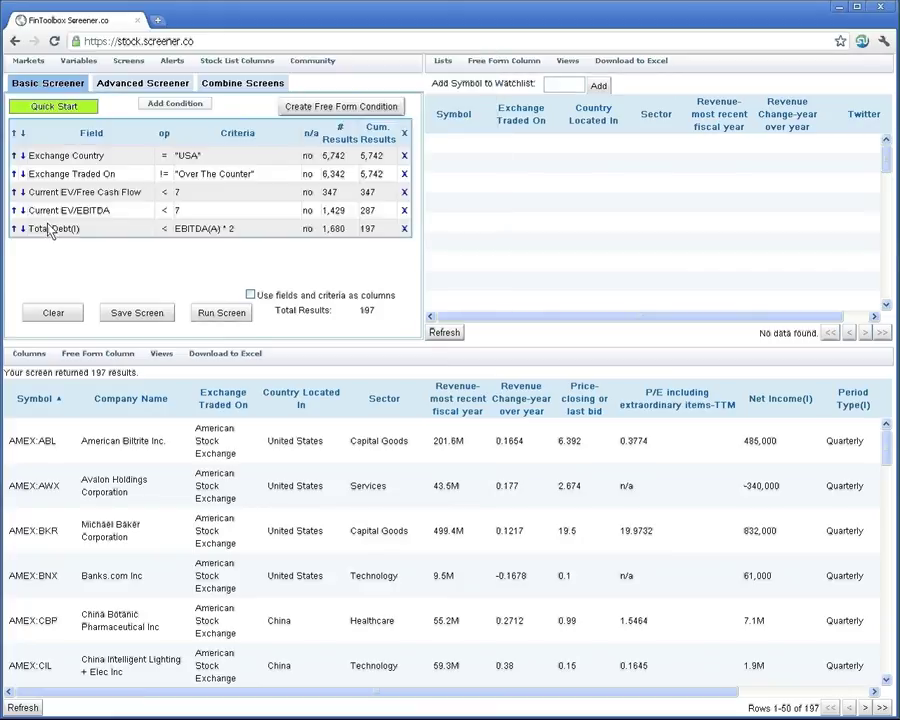
pyautogui.click(140, 213)
pyautogui.click(74, 221)
# - Review the Total Debt condition's EBITDA(A) * 2 formula, leaving it unchanged
pyautogui.click(133, 230)
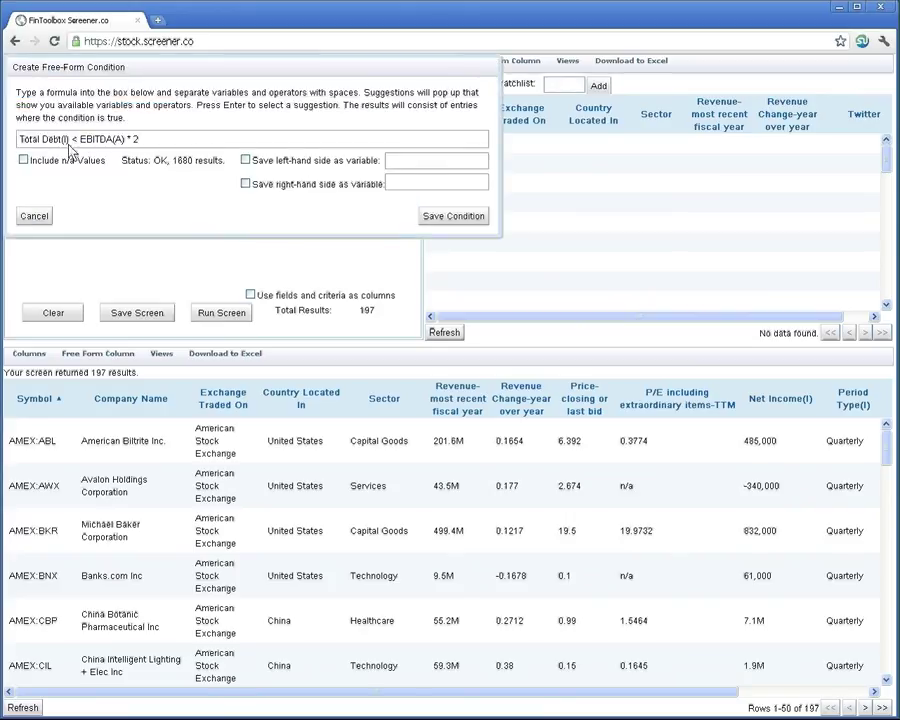
pyautogui.moveTo(83, 143); pyautogui.dragTo(179, 143)
pyautogui.click(166, 140)
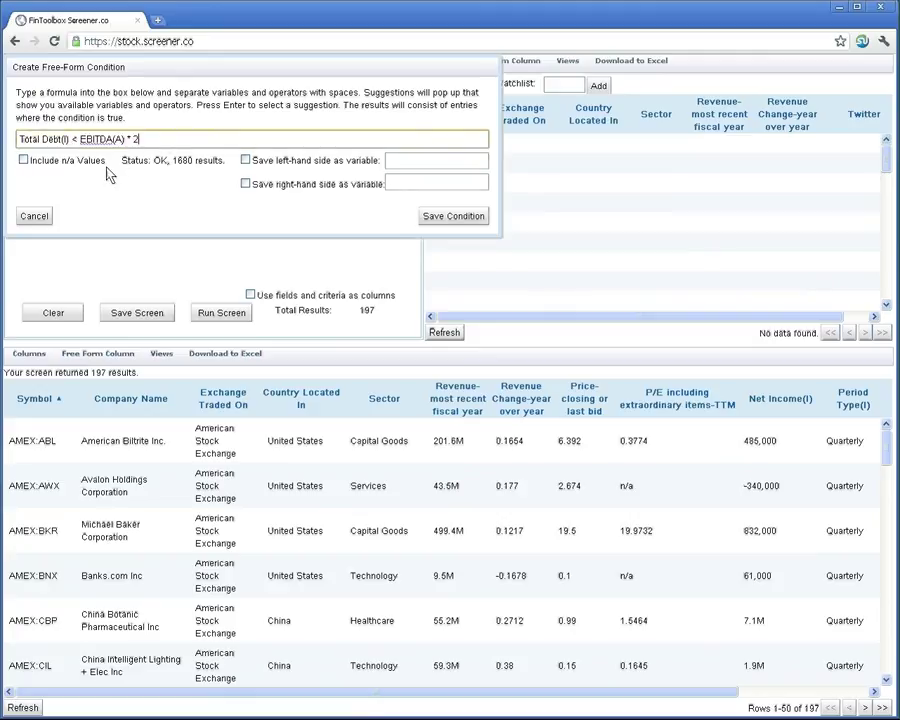
pyautogui.click(42, 215)
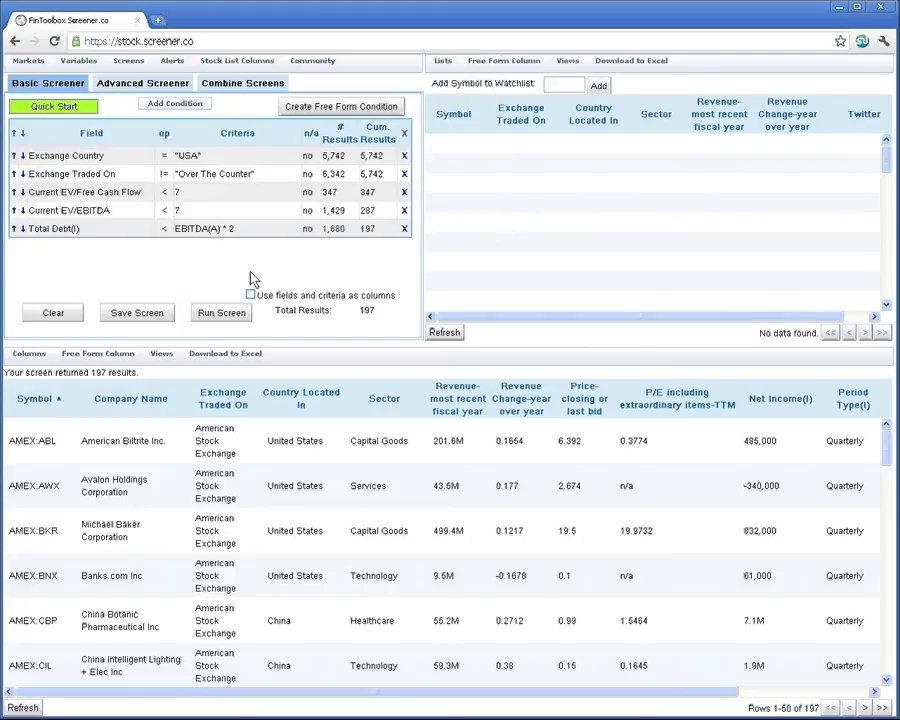
# - Delete the Exchange Country condition, change Total Debt limit to EBITDA(A) * 3, and rerun
pyautogui.click(405, 156)
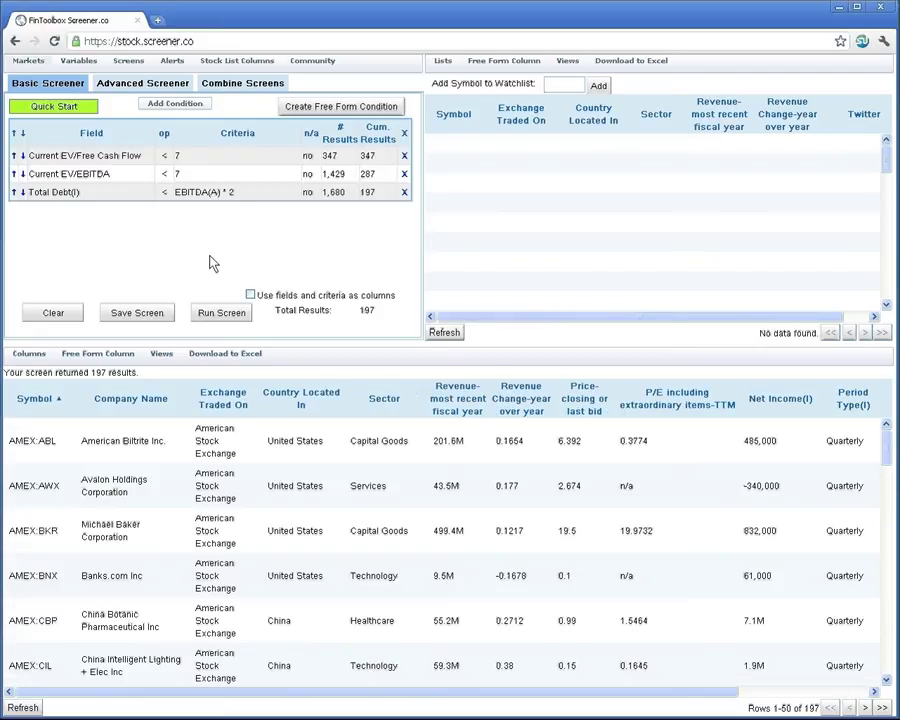
pyautogui.click(213, 193)
pyautogui.click(190, 146)
pyautogui.press('BackSpace')
pyautogui.write('3')
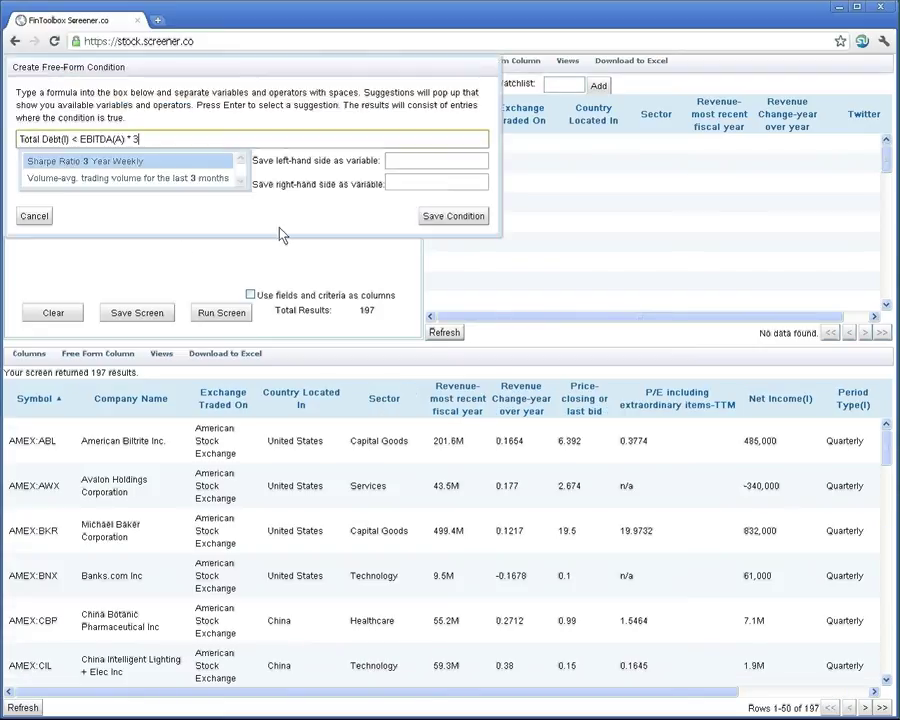
pyautogui.click(210, 229)
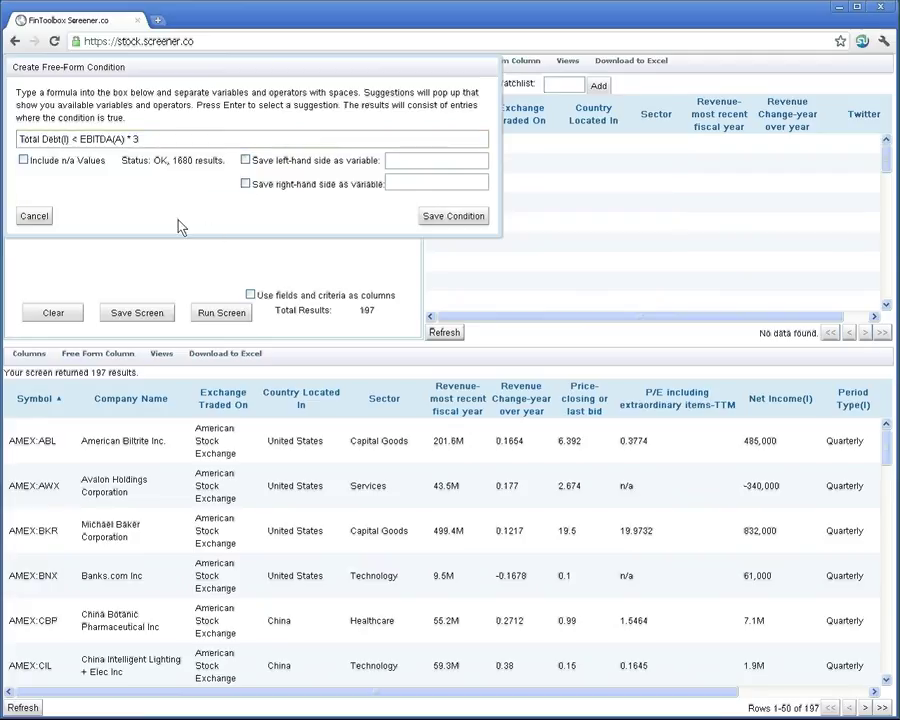
pyautogui.click(455, 217)
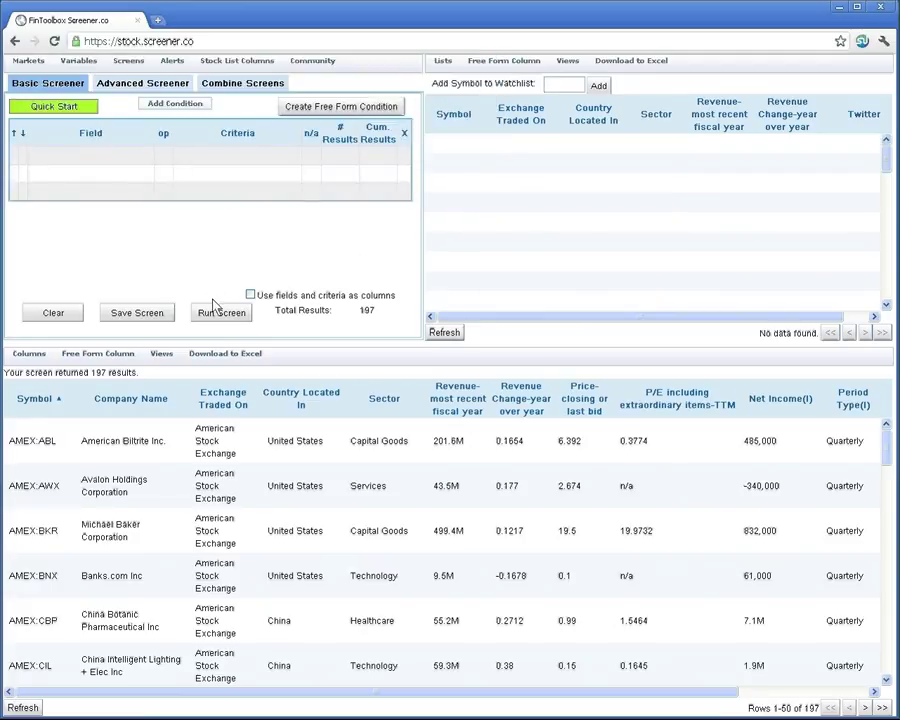
pyautogui.click(215, 312)
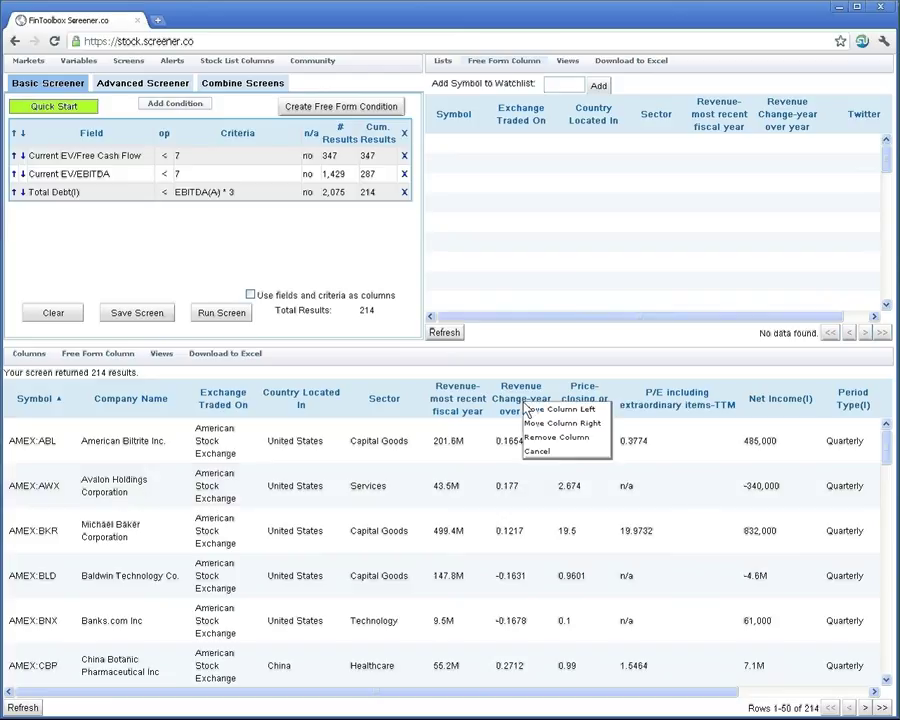
# - Remove the Revenue Change-year and P/E columns from the results table
pyautogui.rightClick(524, 405)
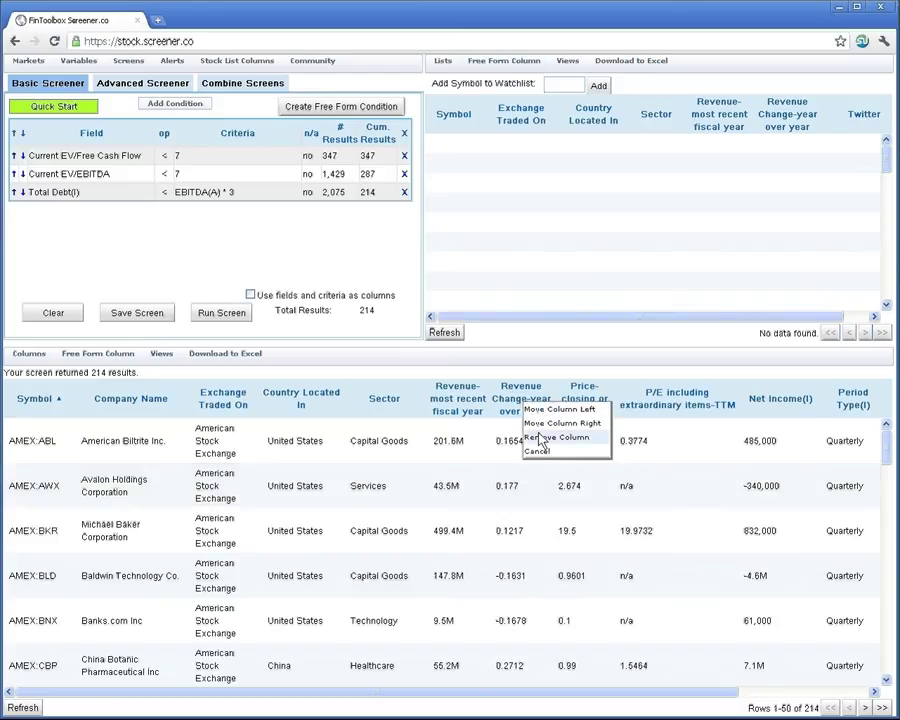
pyautogui.click(541, 438)
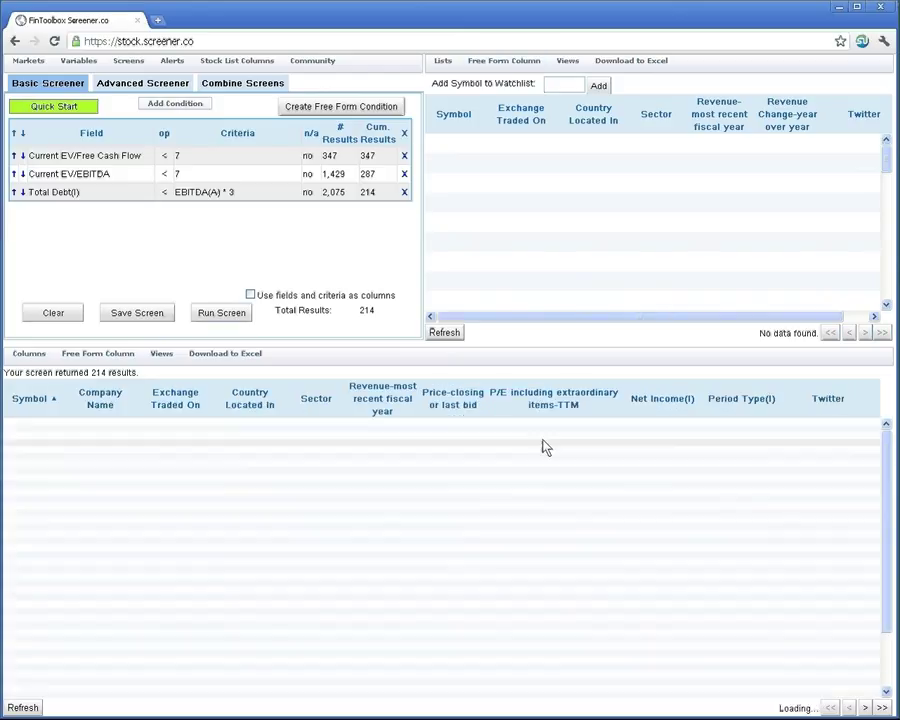
pyautogui.rightClick(611, 406)
pyautogui.click(615, 437)
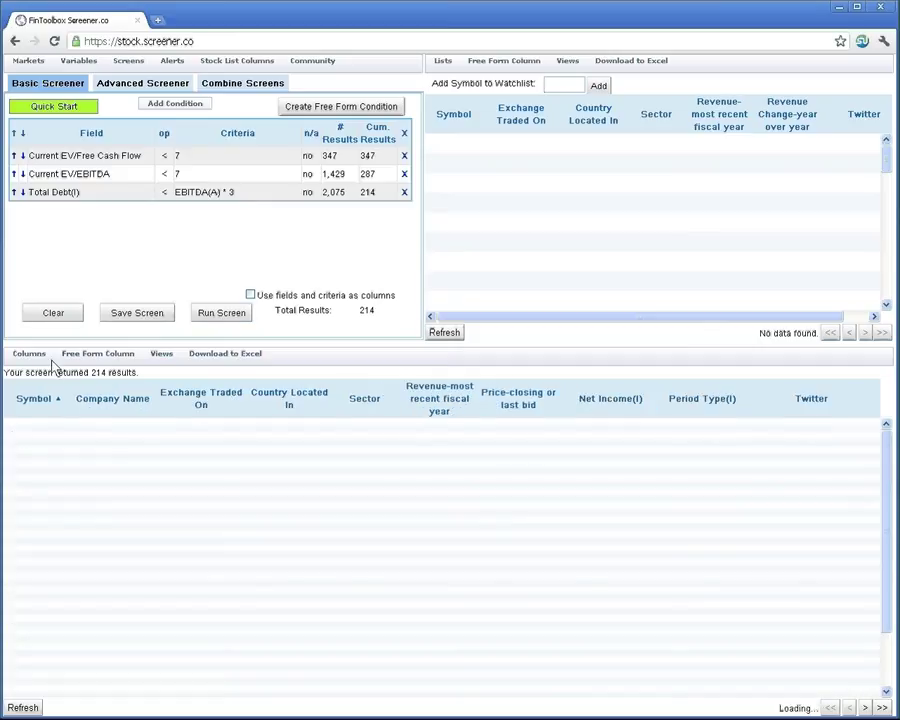
# - Add the Efficiency Ratios column Asset turnover-most recent fiscal year
pyautogui.click(22, 355)
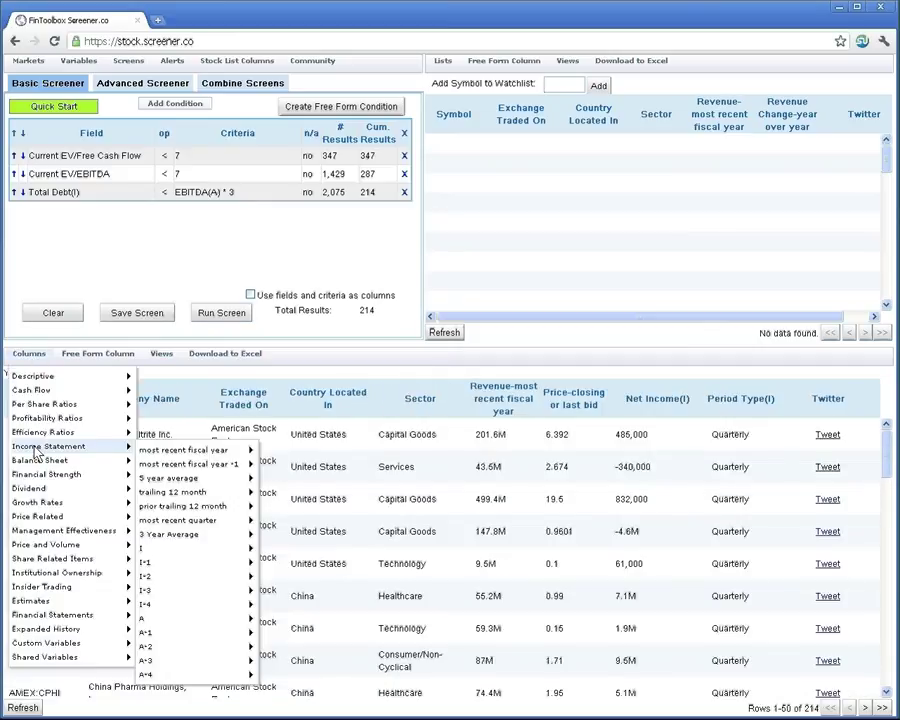
pyautogui.moveTo(44, 405)
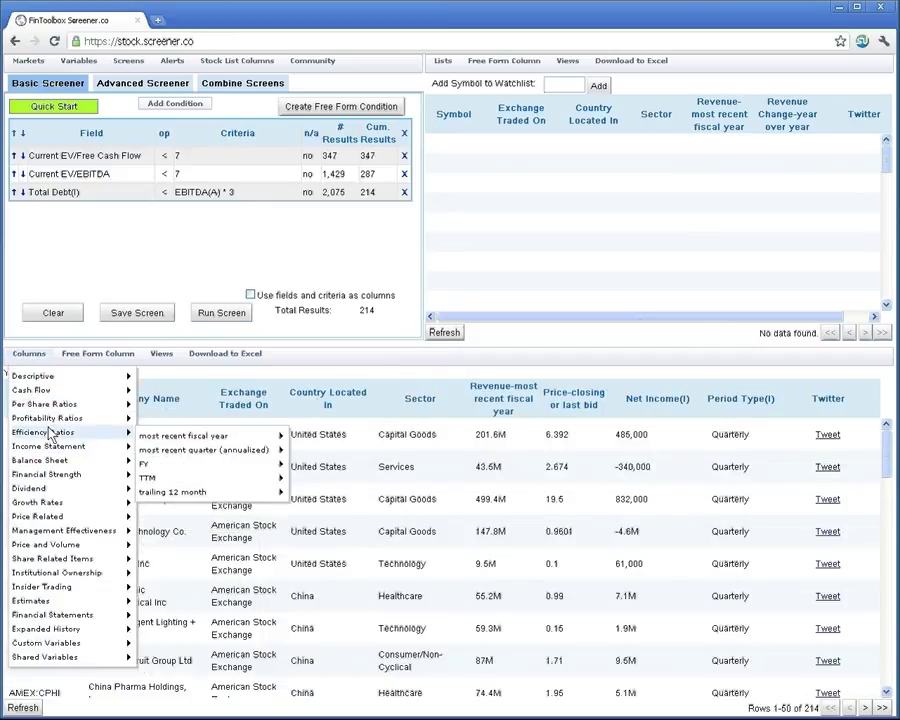
pyautogui.moveTo(179, 444)
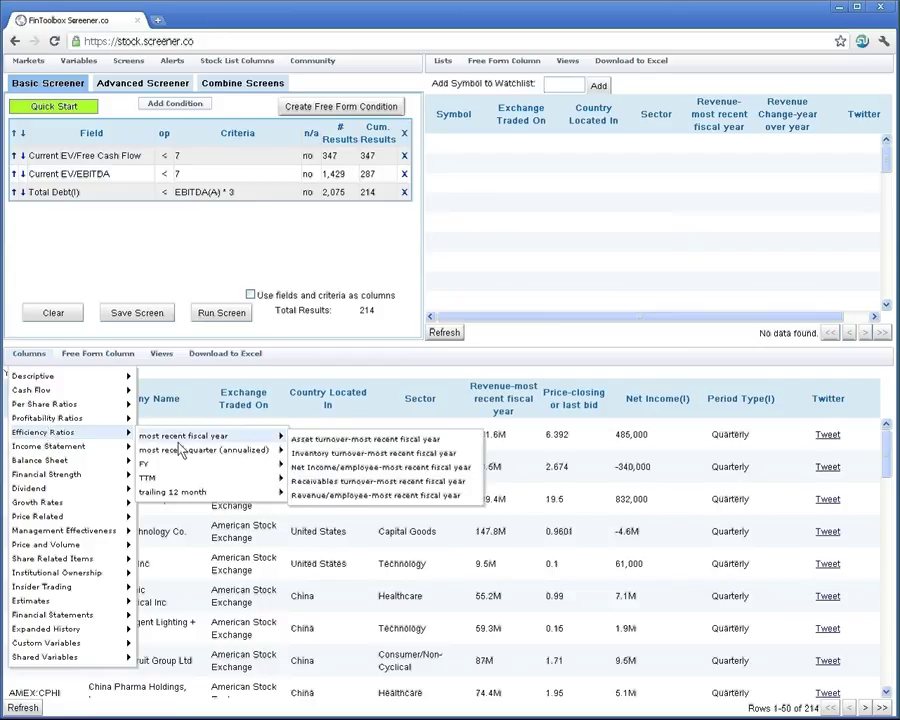
pyautogui.click(323, 445)
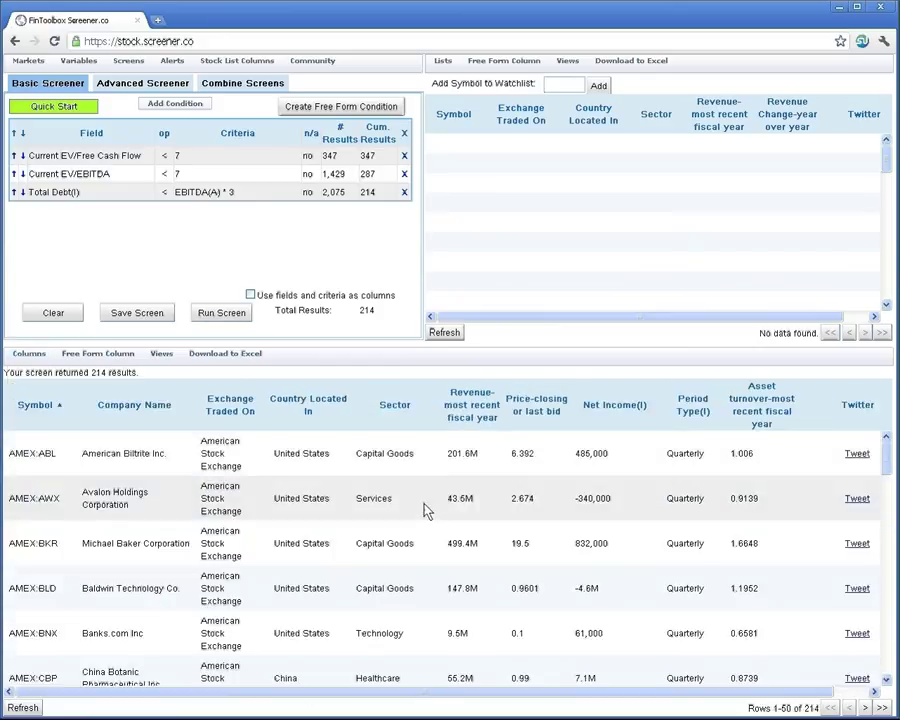
# - Create and save a free-form column 'Net Tangible Assets(I) / Market capitalization'
pyautogui.click(122, 355)
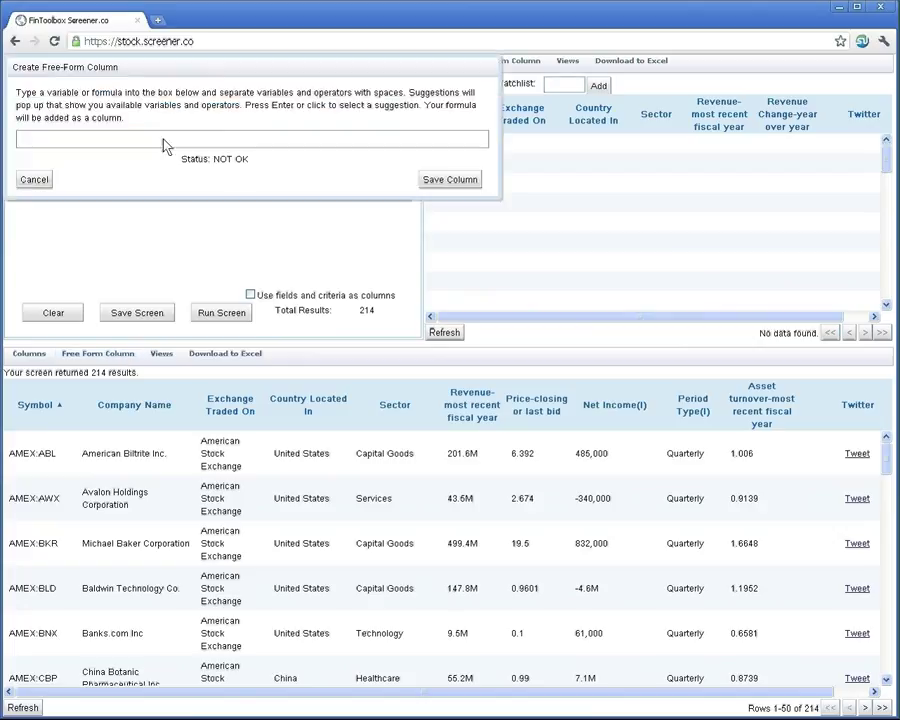
pyautogui.write('Net Tan')
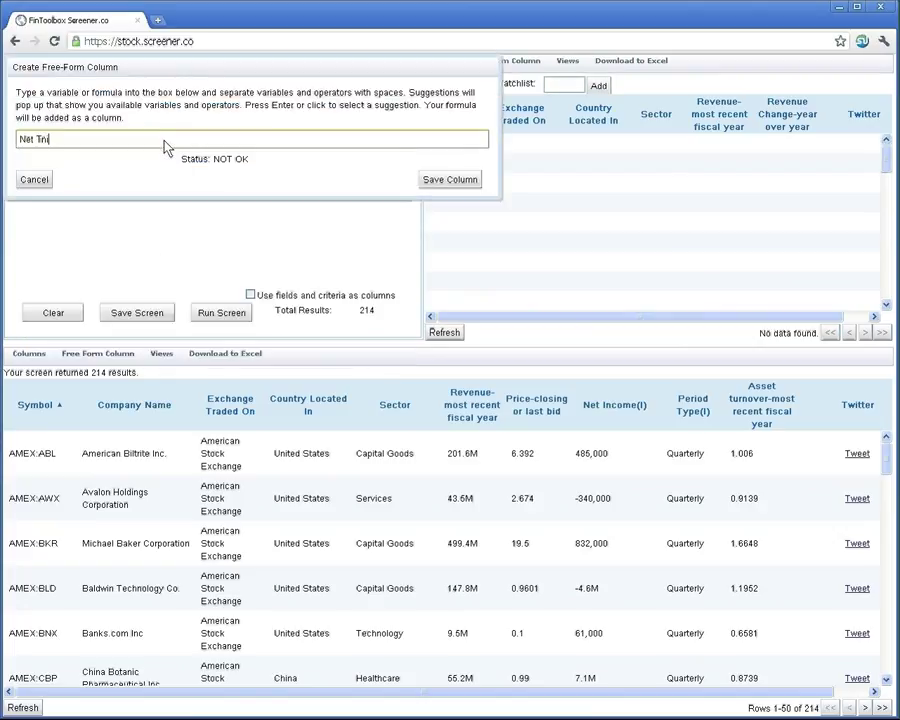
pyautogui.write('gi')
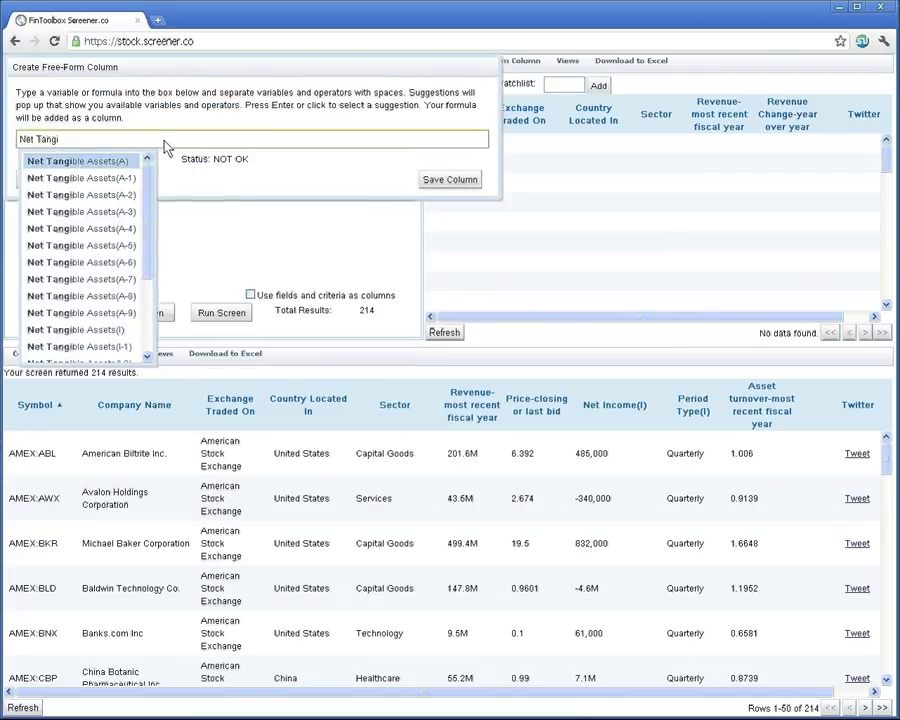
pyautogui.click(116, 330)
pyautogui.click(142, 144)
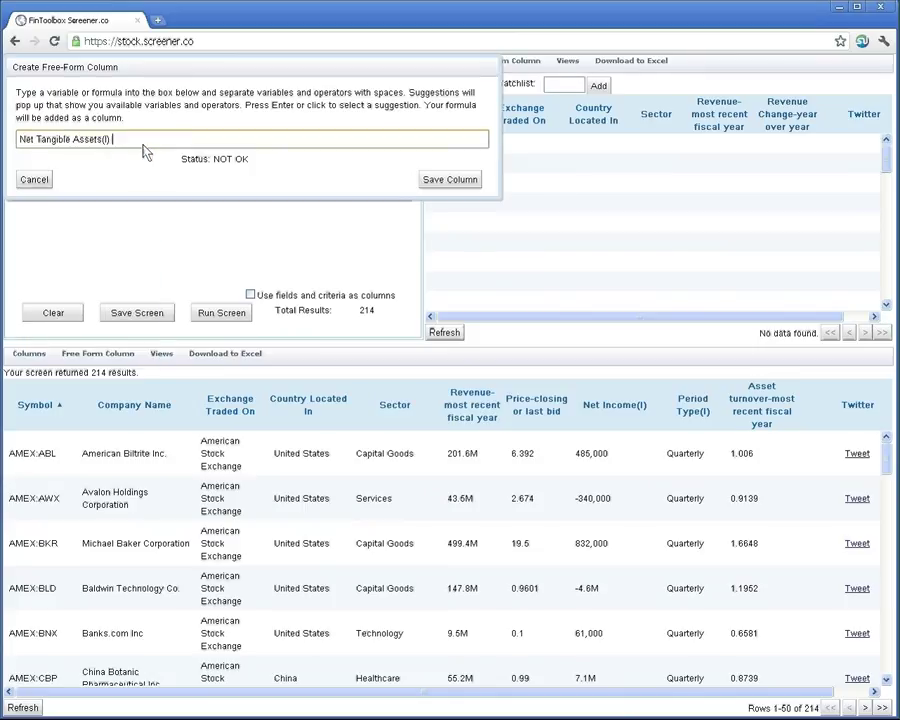
pyautogui.write('/ Market')
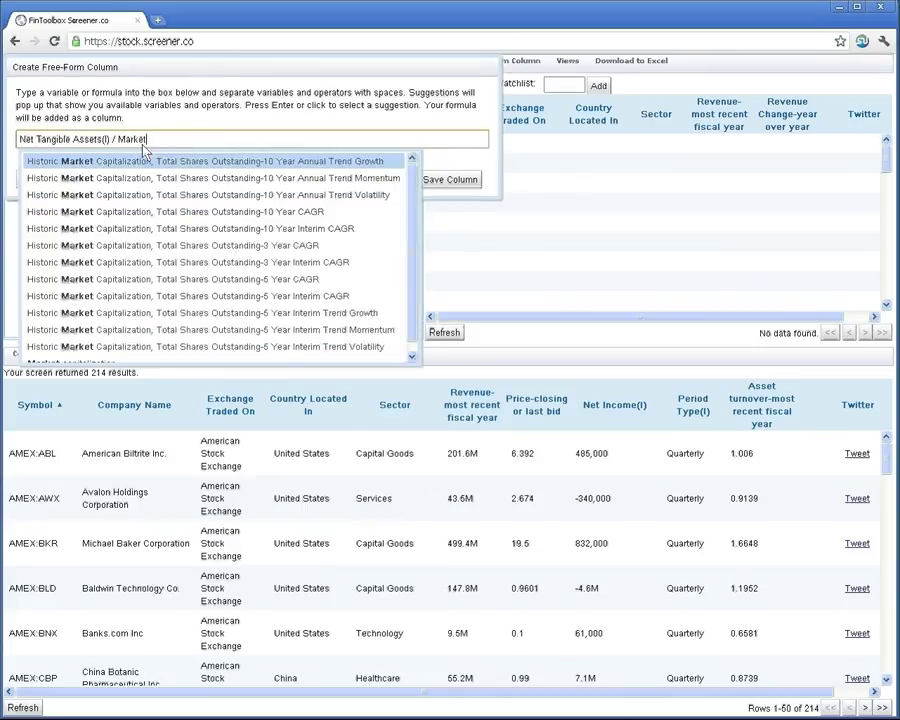
pyautogui.click(177, 363)
pyautogui.click(450, 179)
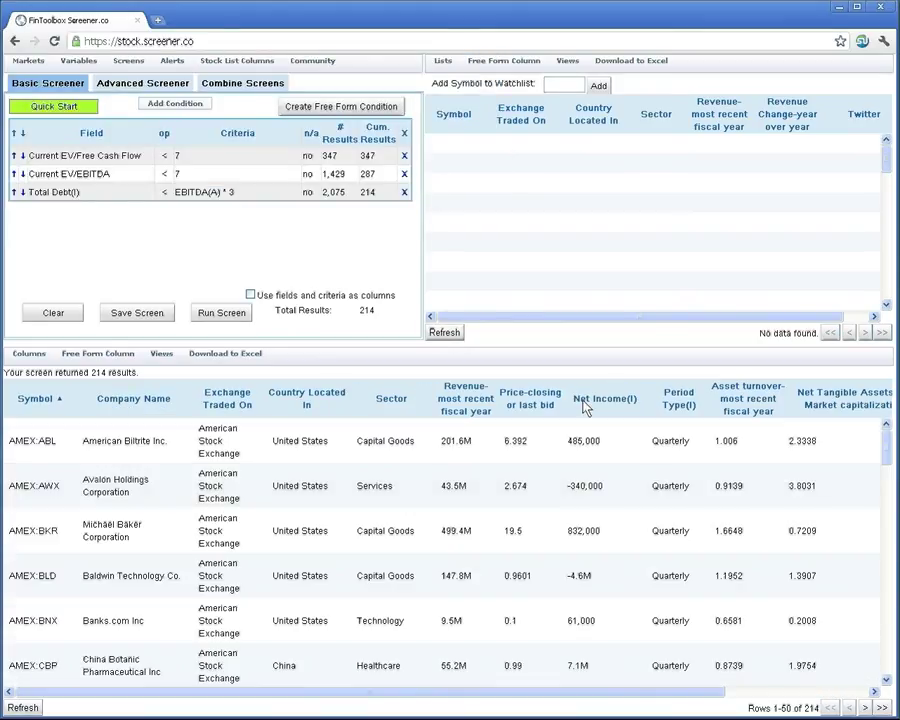
# - Remove the Exchange Traded On, Country Located In and Asset turnover columns, leaving 214 results
pyautogui.rightClick(235, 405)
pyautogui.click(252, 432)
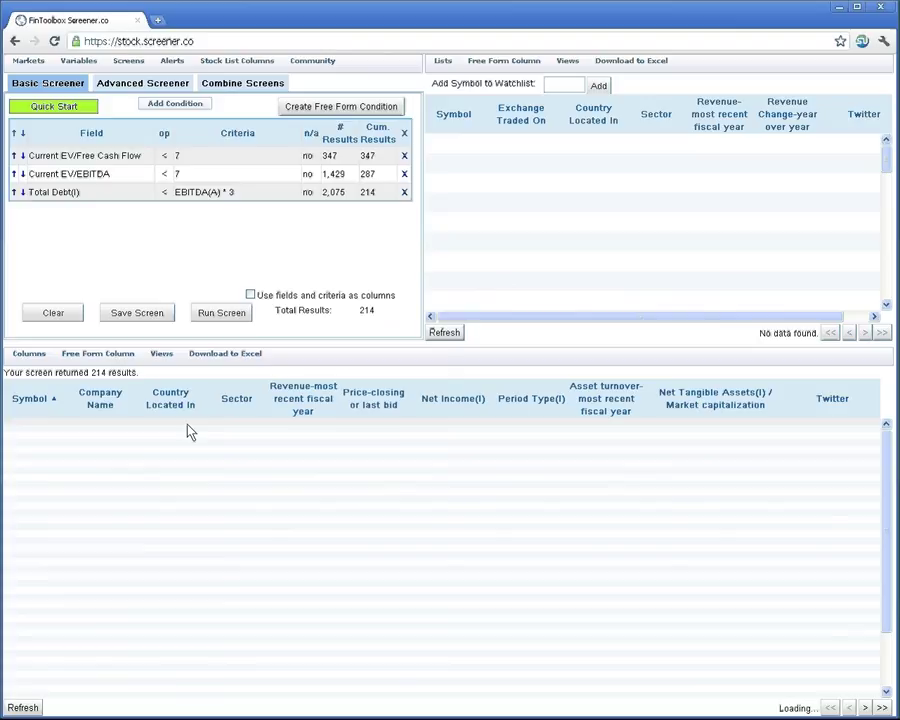
pyautogui.rightClick(201, 406)
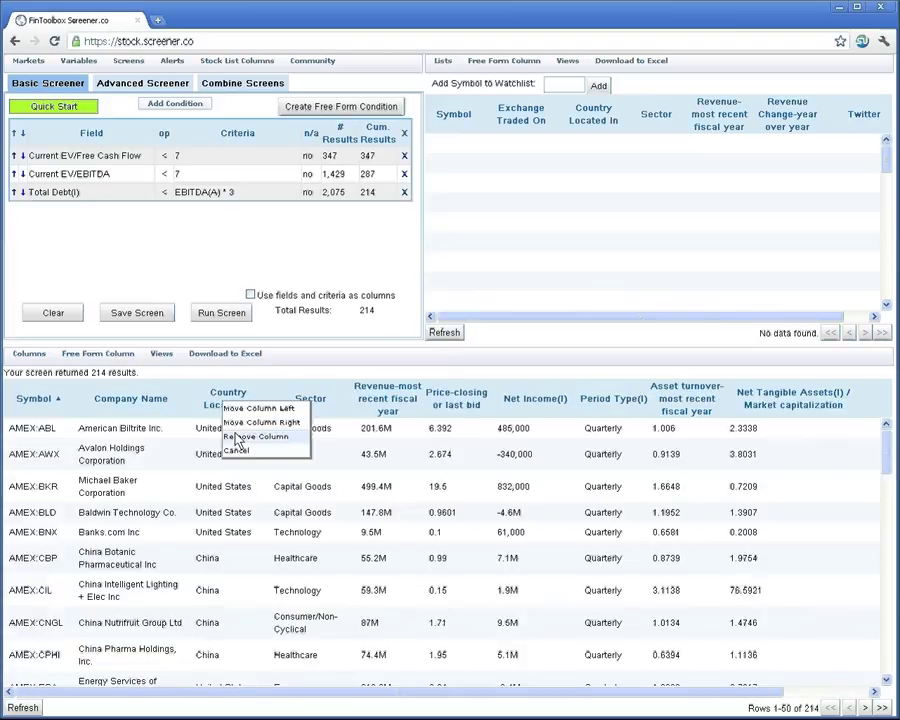
pyautogui.click(248, 432)
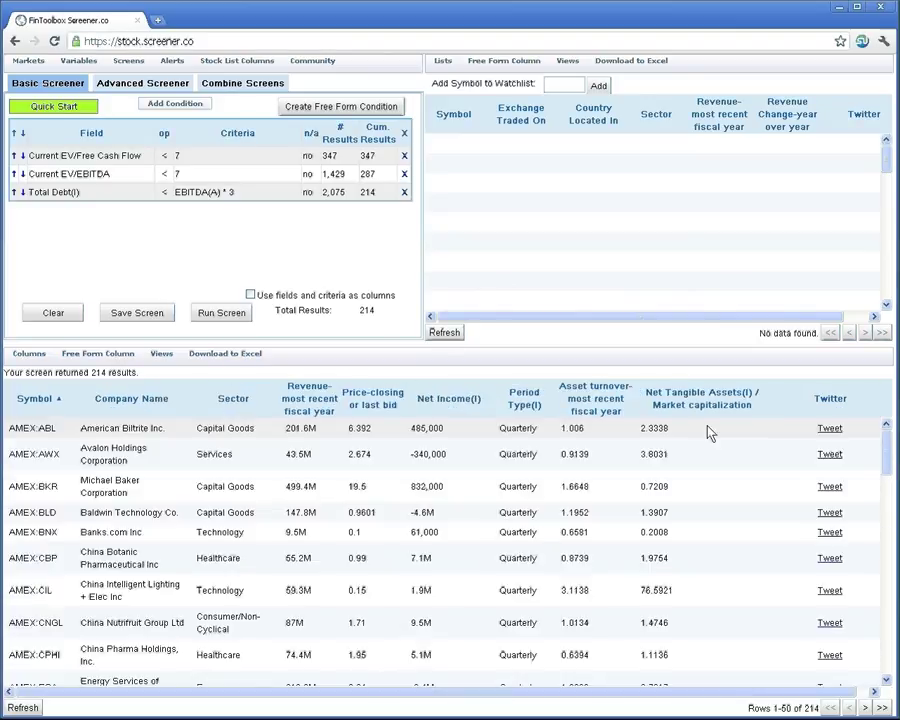
pyautogui.rightClick(577, 412)
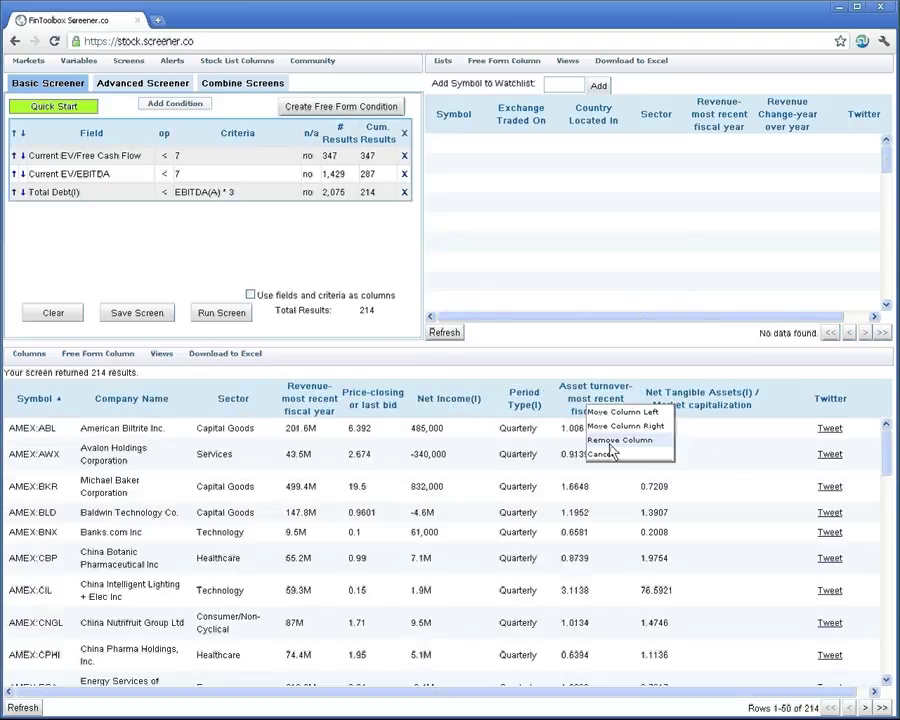
pyautogui.click(604, 442)
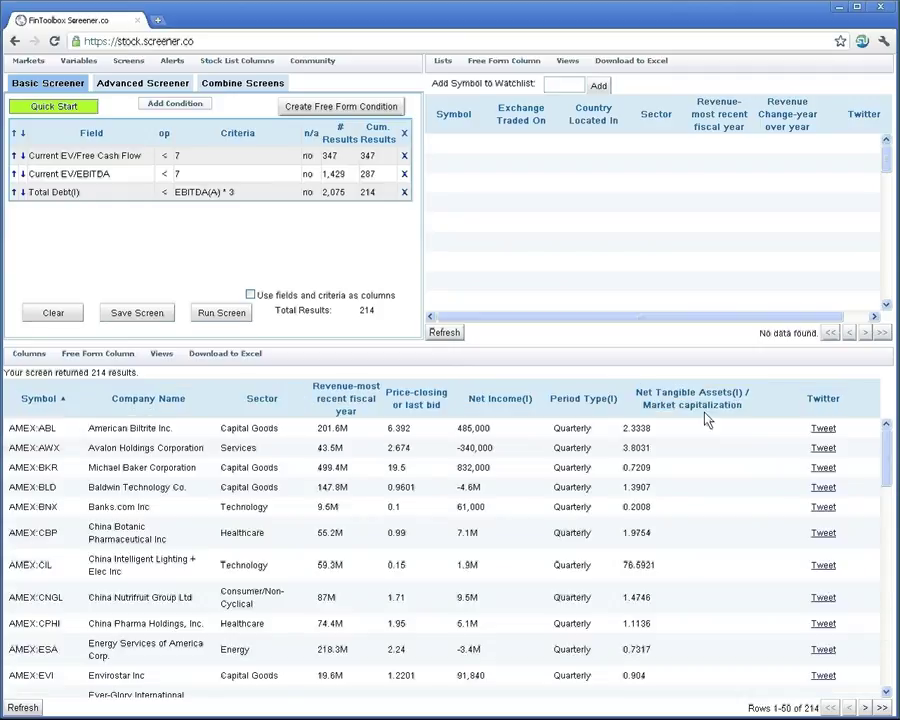
# - Sort descending by the net tangible assets ratio, topped by AMEX:CIL at 76.5921, and scroll the list
pyautogui.click(705, 418)
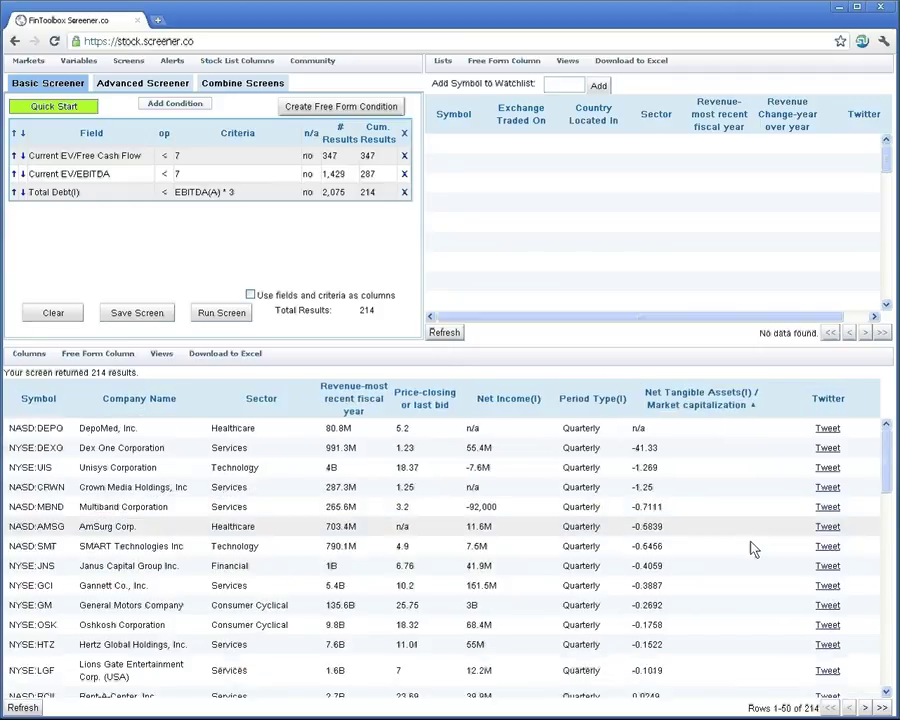
pyautogui.click(704, 403)
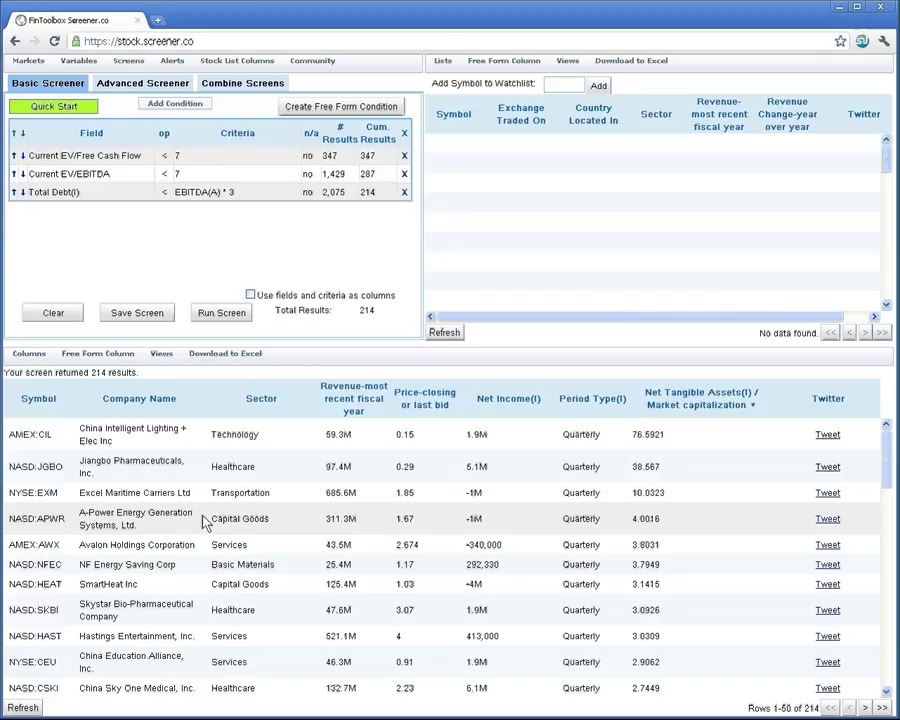
pyautogui.scroll(-5, 184, 588)
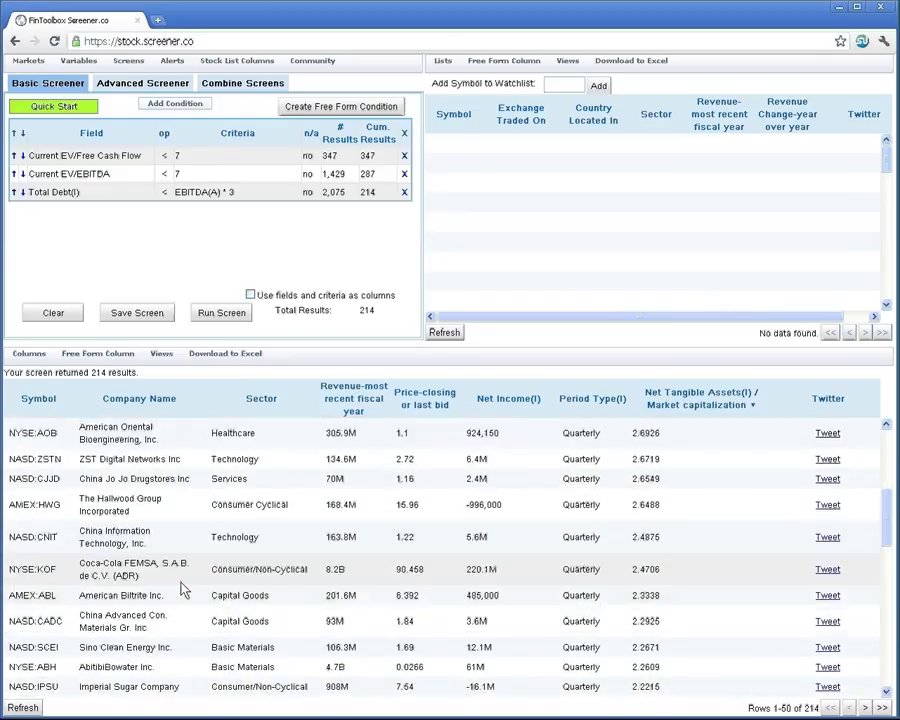
pyautogui.scroll(-4, 184, 590)
pyautogui.scroll(10, 180, 566)
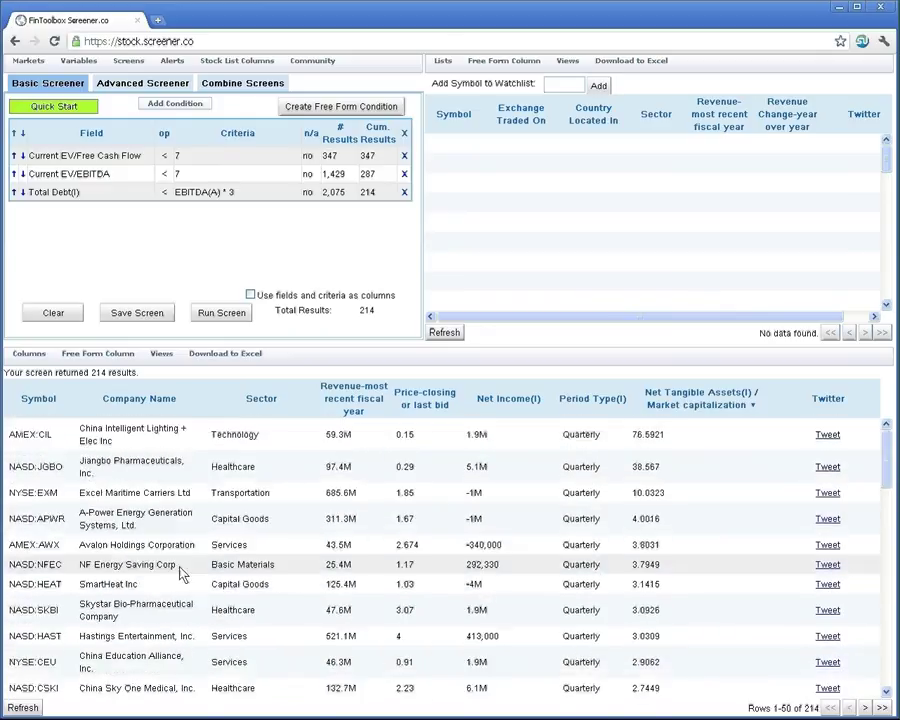
# - Enter the free-form condition 'Net Tangible Assets(I) / Market capitalization < 1.8' and save it
pyautogui.click(360, 108)
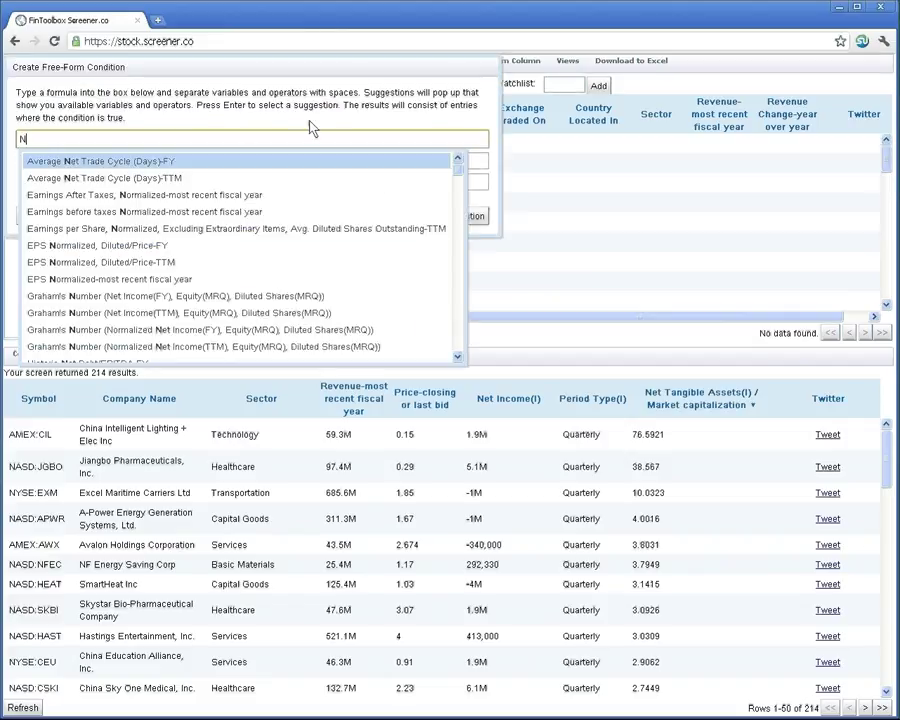
pyautogui.write('et Tangi')
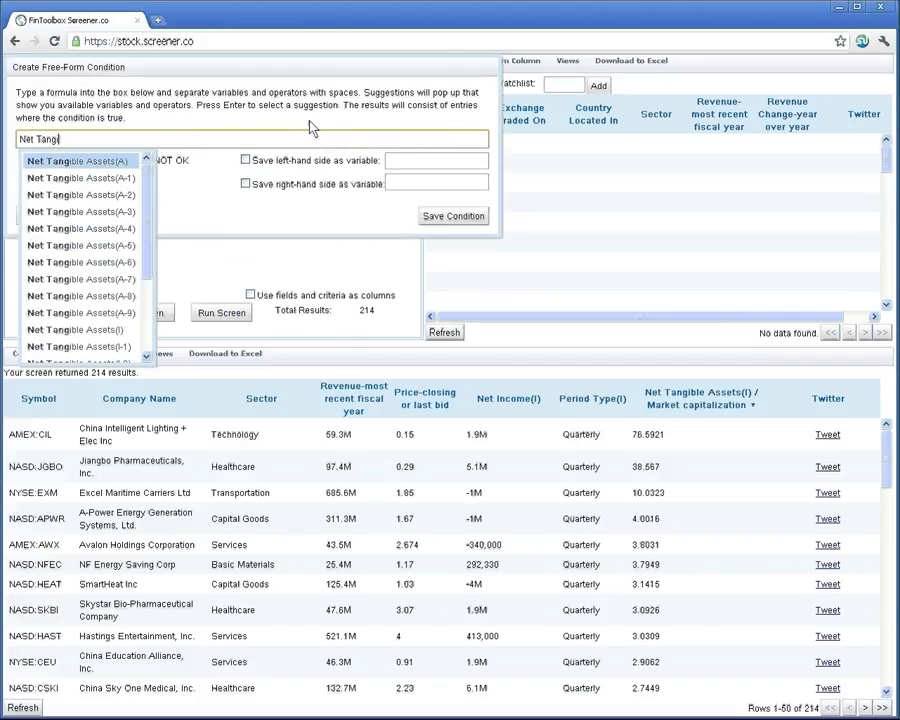
pyautogui.write('ble Ass')
pyautogui.press('Down')
pyautogui.press('Down')
pyautogui.press('Down')
pyautogui.press('Down')
pyautogui.press('Down')
pyautogui.press('Down')
pyautogui.press('Down')
pyautogui.press('Down')
pyautogui.press('Down')
pyautogui.press('Down')
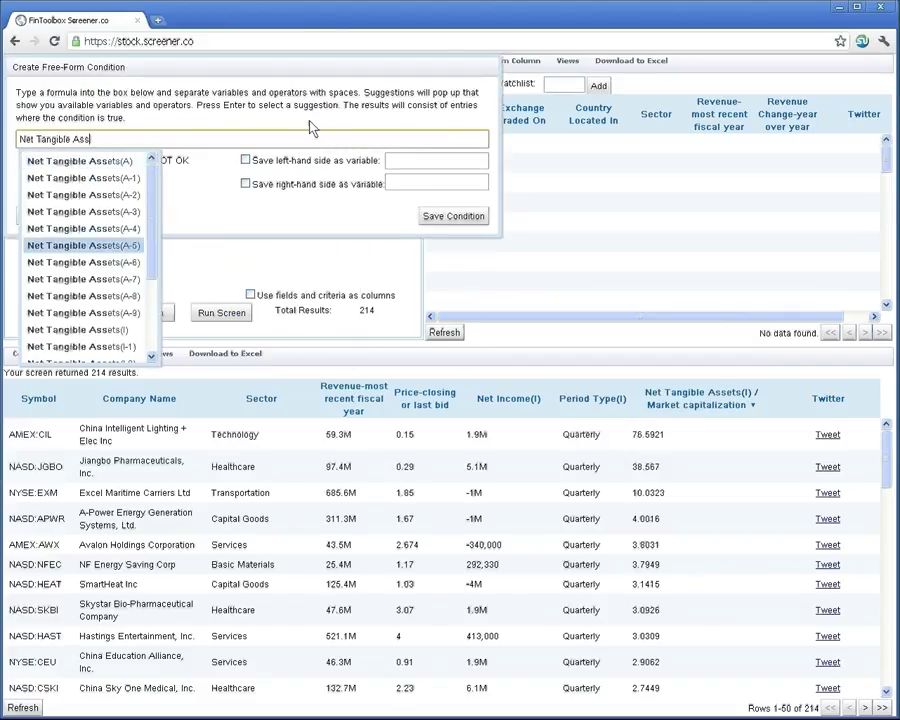
pyautogui.press('Return')
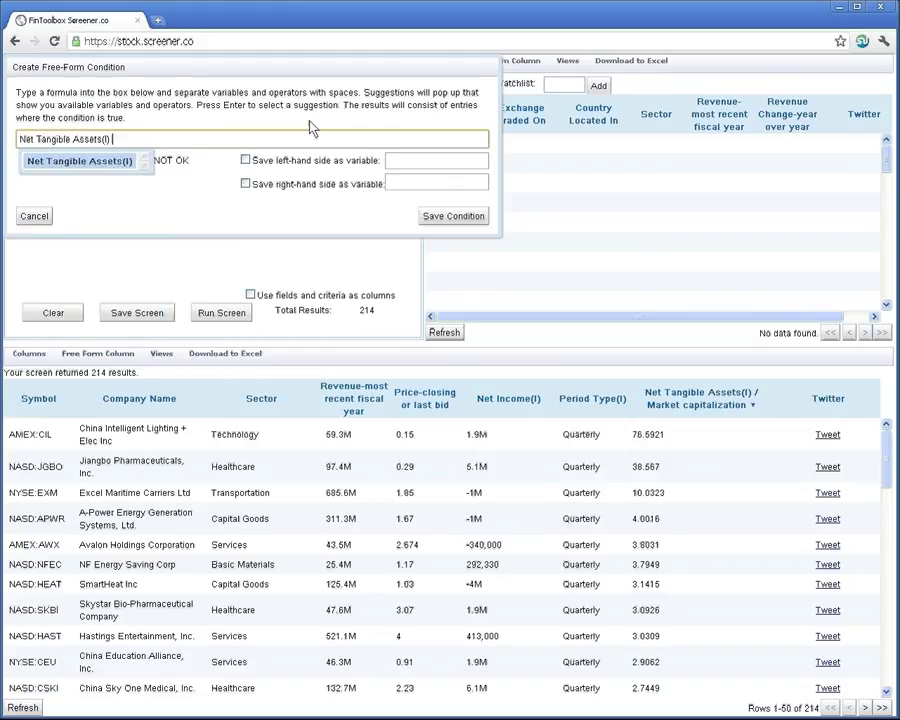
pyautogui.write('/ Market c')
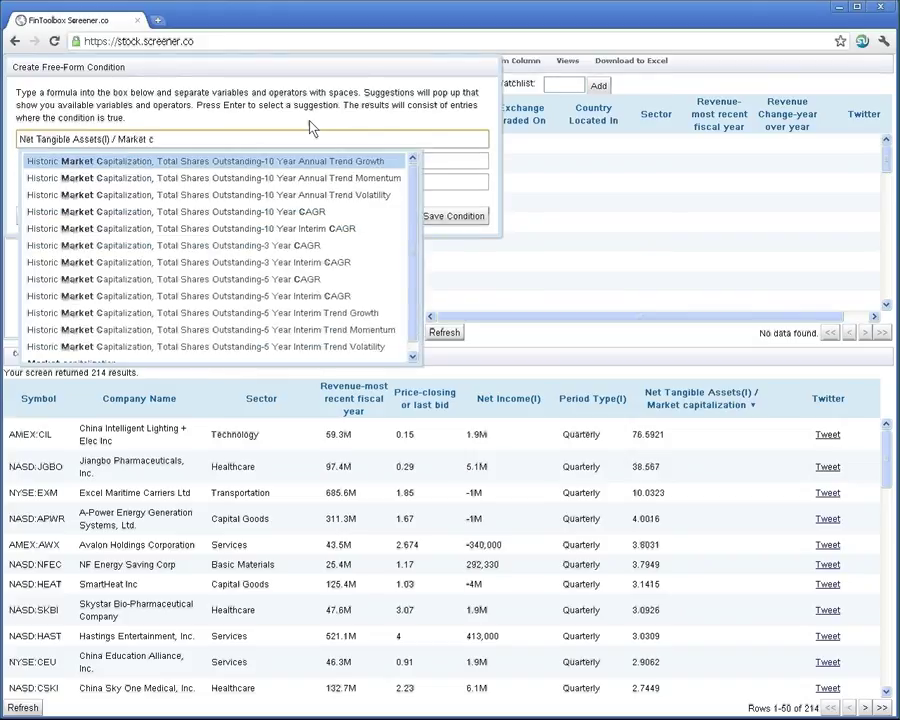
pyautogui.press('Down')
pyautogui.press('Down')
pyautogui.press('Down')
pyautogui.press('Down')
pyautogui.write('apitalization')
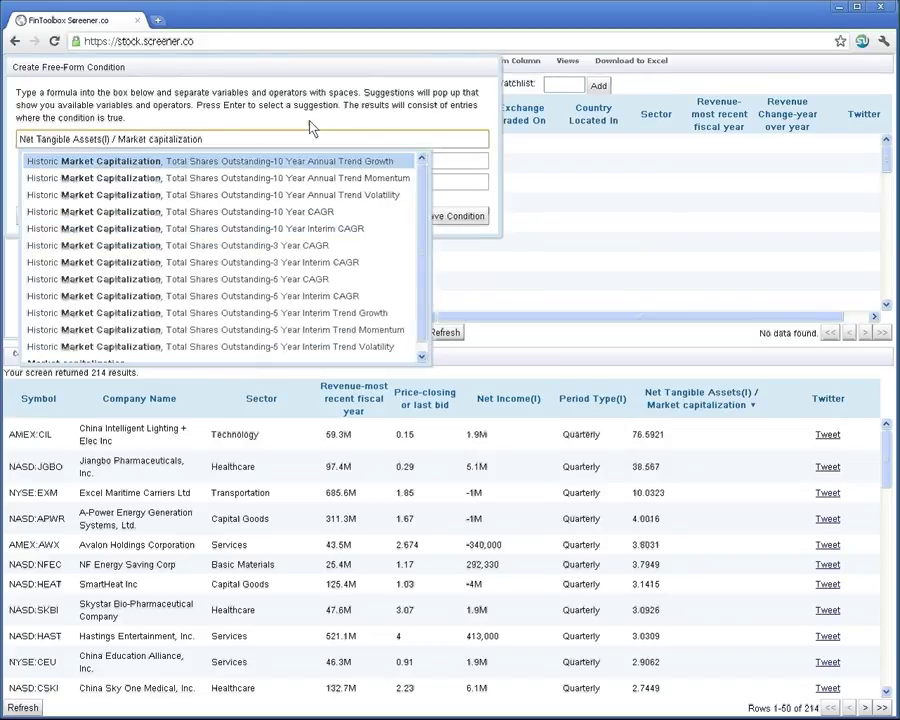
pyautogui.write(' <')
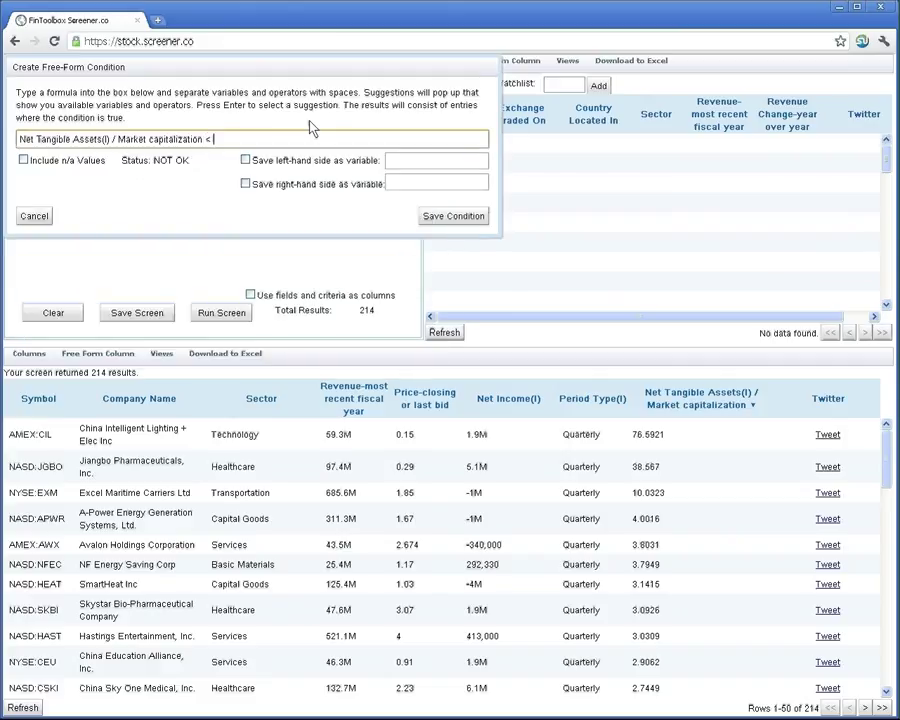
pyautogui.write(' 1.8')
pyautogui.click(428, 212)
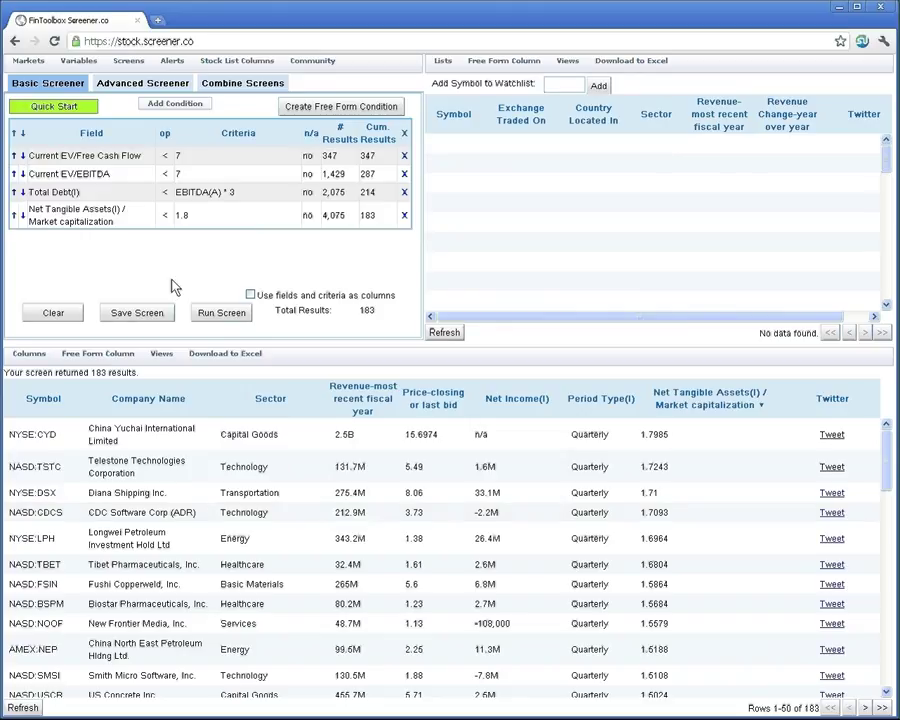
# - Download the 183 results to Excel and open data (27).csv
pyautogui.click(235, 355)
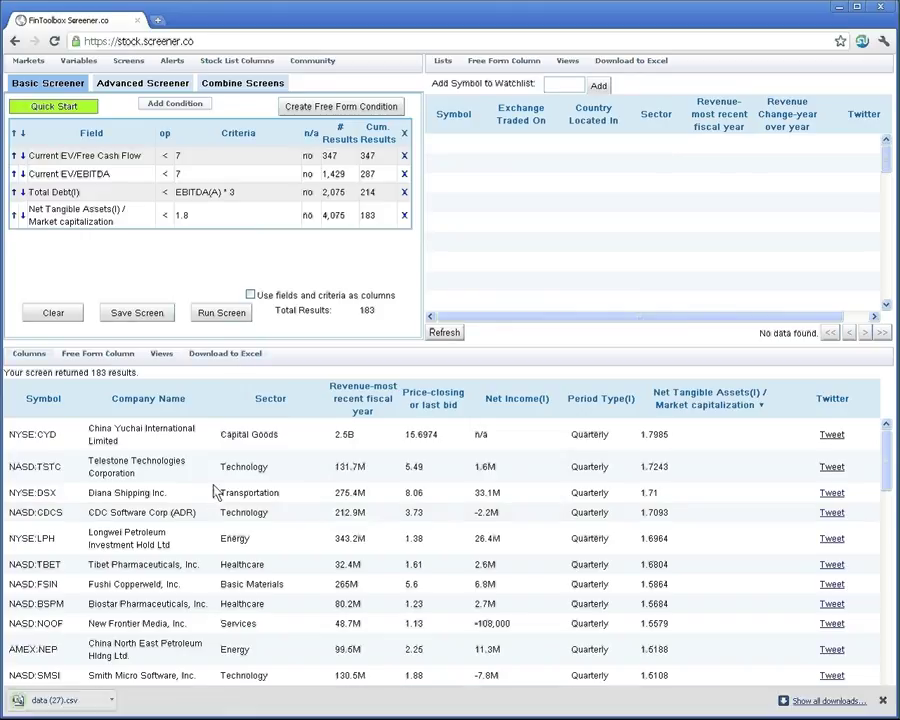
pyautogui.click(117, 706)
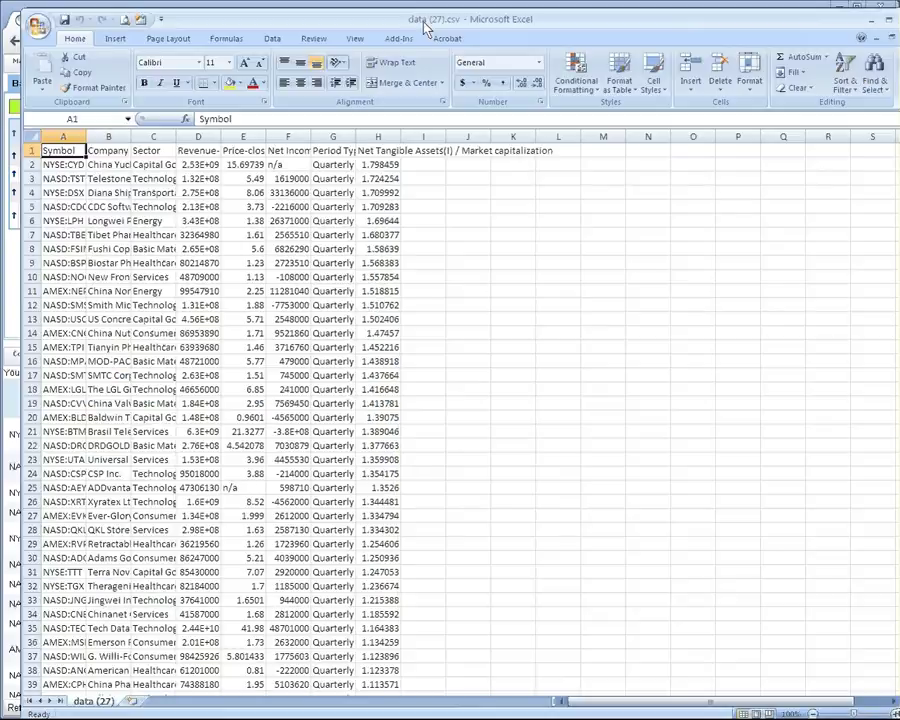
# - Inspect the first data rows and the ratio header in H1, then return to the screener
pyautogui.moveTo(425, 27); pyautogui.dragTo(407, 22)
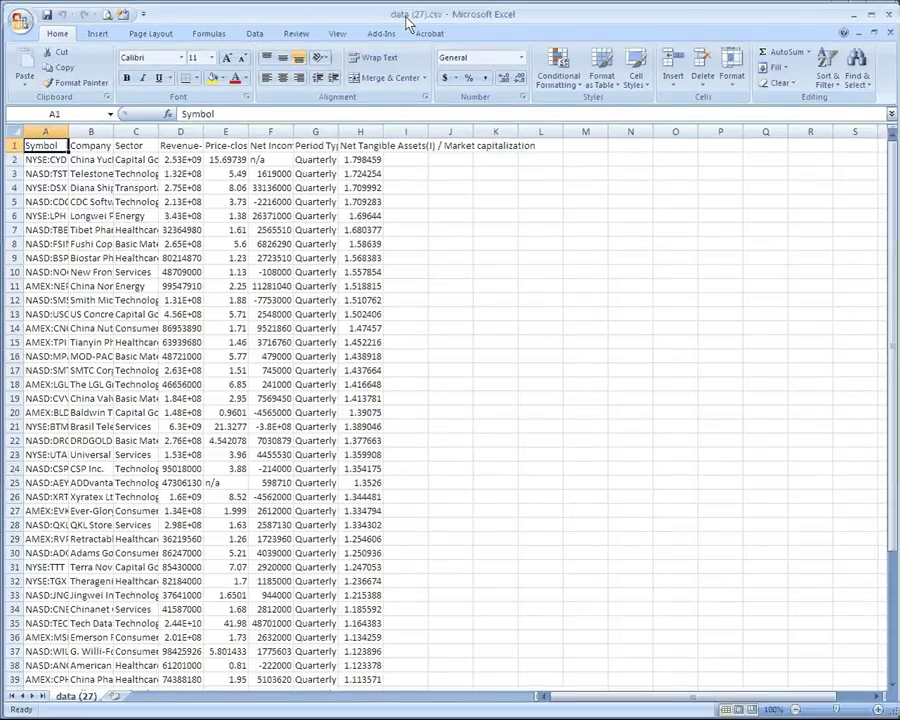
pyautogui.press('Down')
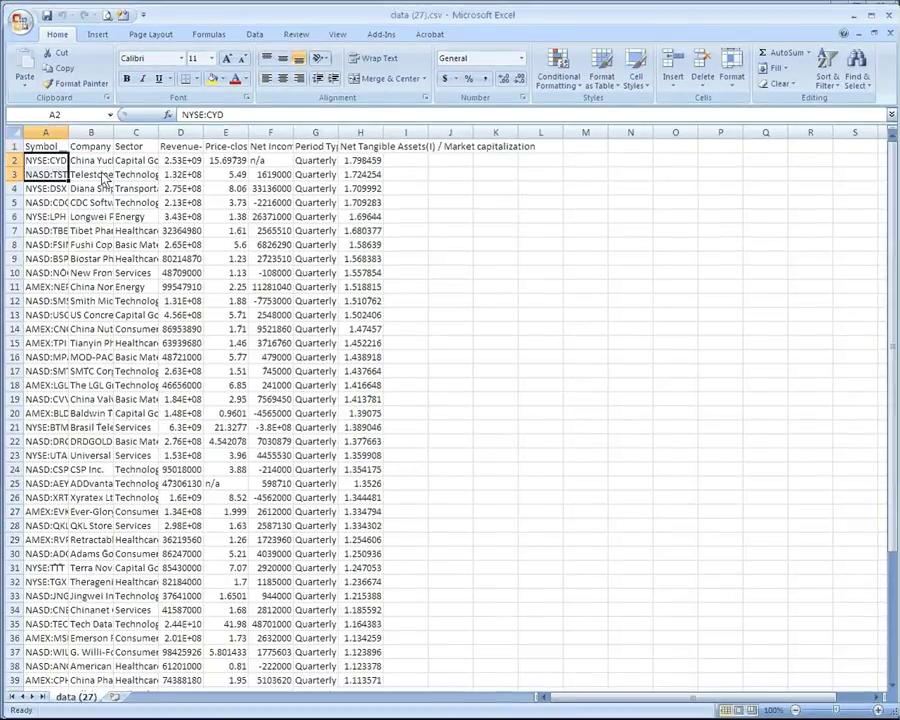
pyautogui.hotkey('ctrl', 'shift', 'Right')
pyautogui.hotkey('shift', 'Down')
pyautogui.hotkey('shift', 'Down')
pyautogui.click(365, 150)
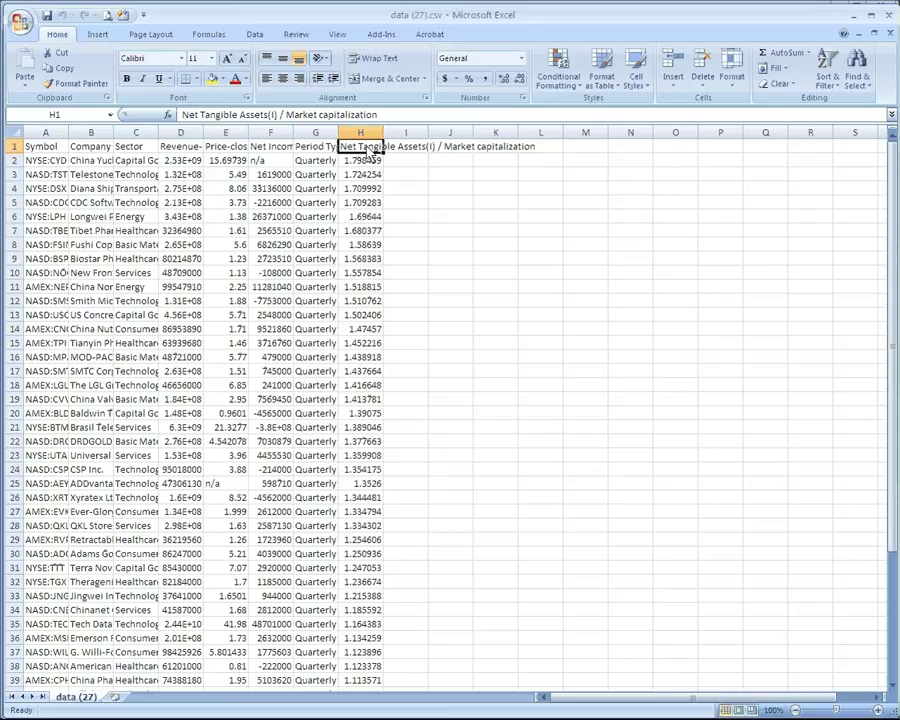
pyautogui.hotkey('alt', 'Tab')
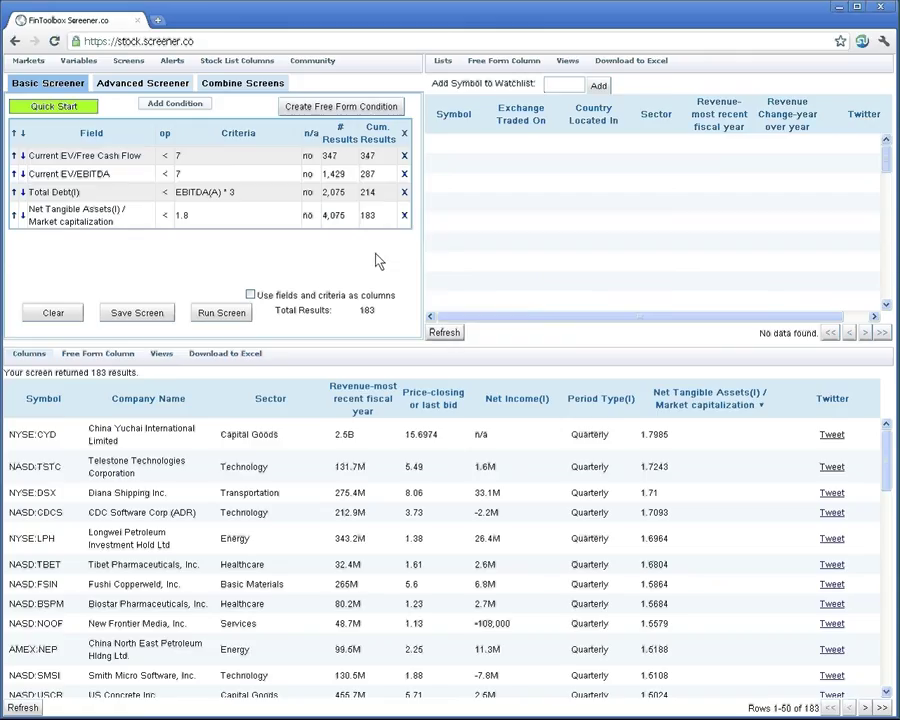
# - View the four conditions as one combined Advanced Screener query (183 results) and leave the screen unsaved
pyautogui.click(124, 88)
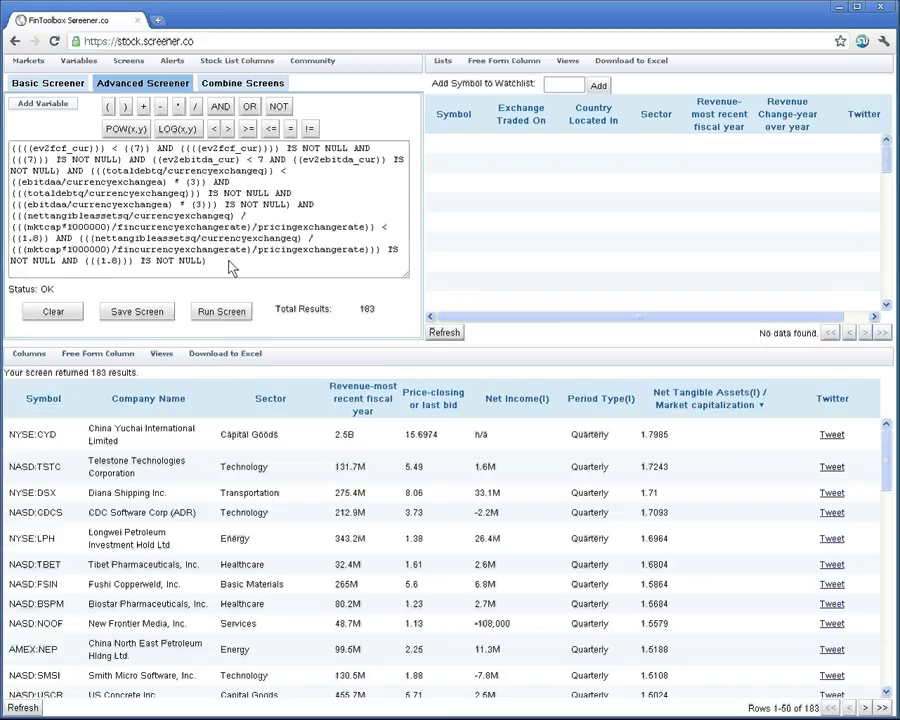
pyautogui.click(228, 261)
pyautogui.hotkey('ctrl', 'a')
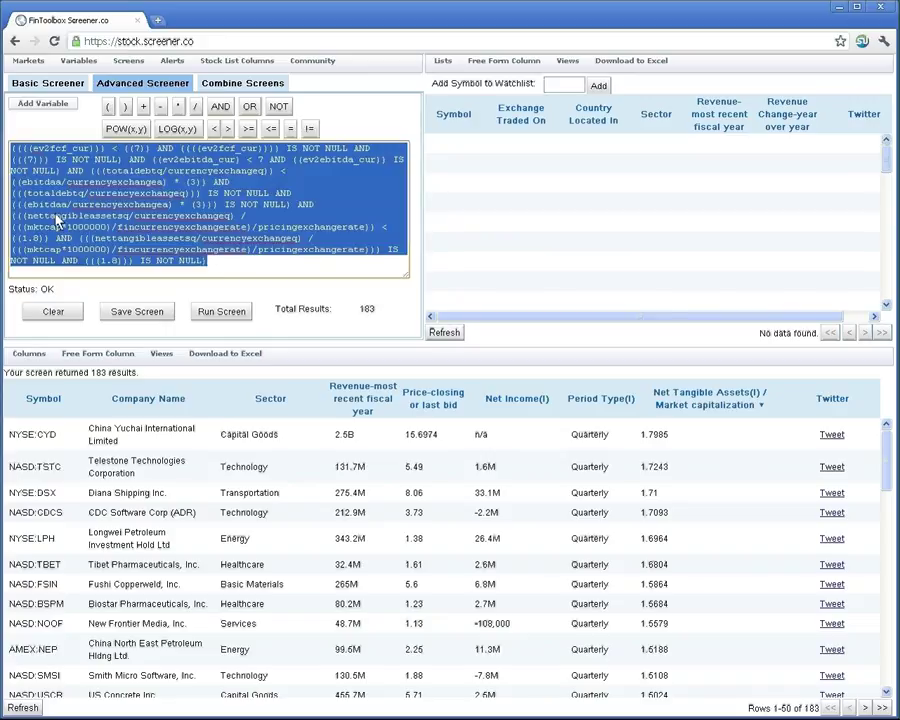
pyautogui.click(223, 268)
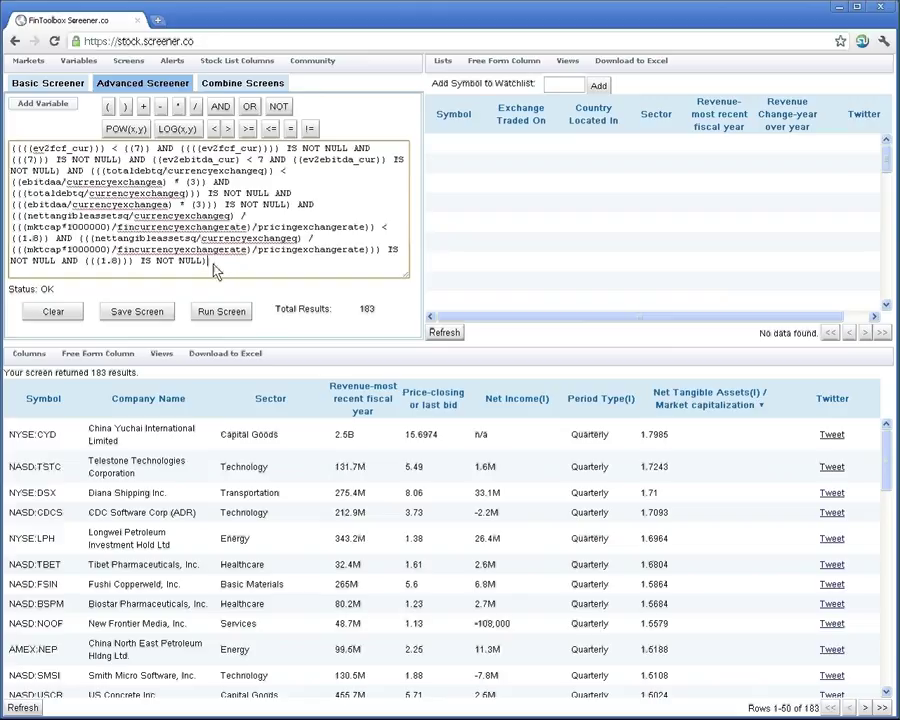
pyautogui.click(168, 312)
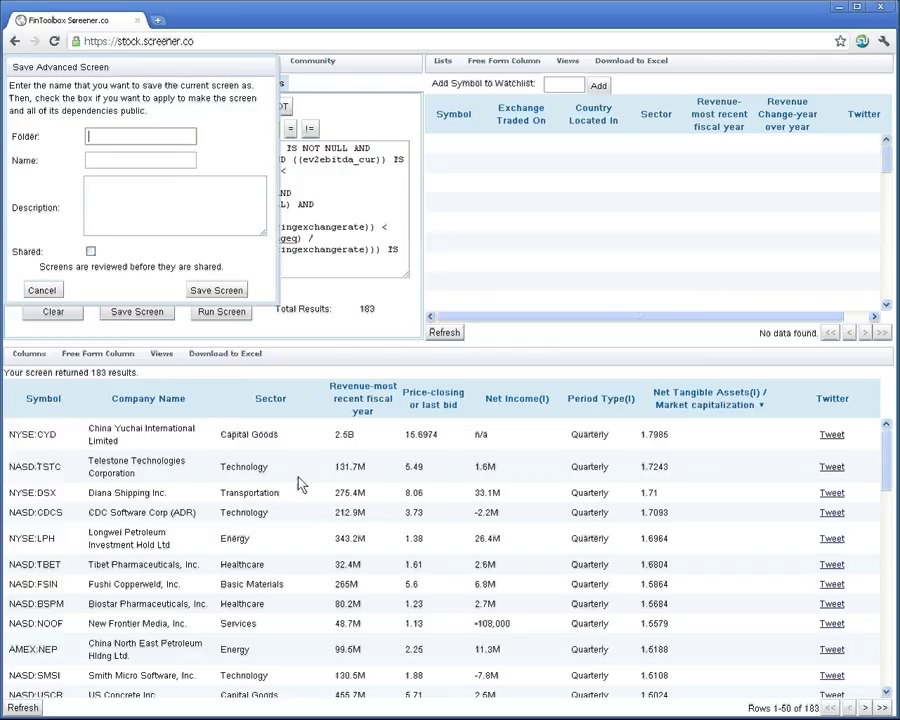
pyautogui.click(43, 289)
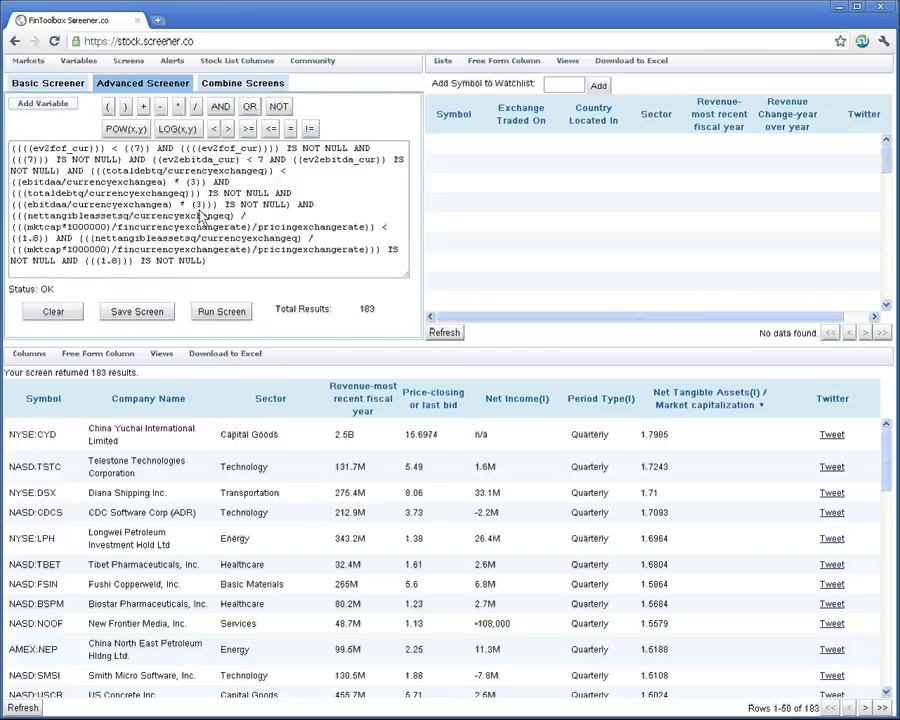